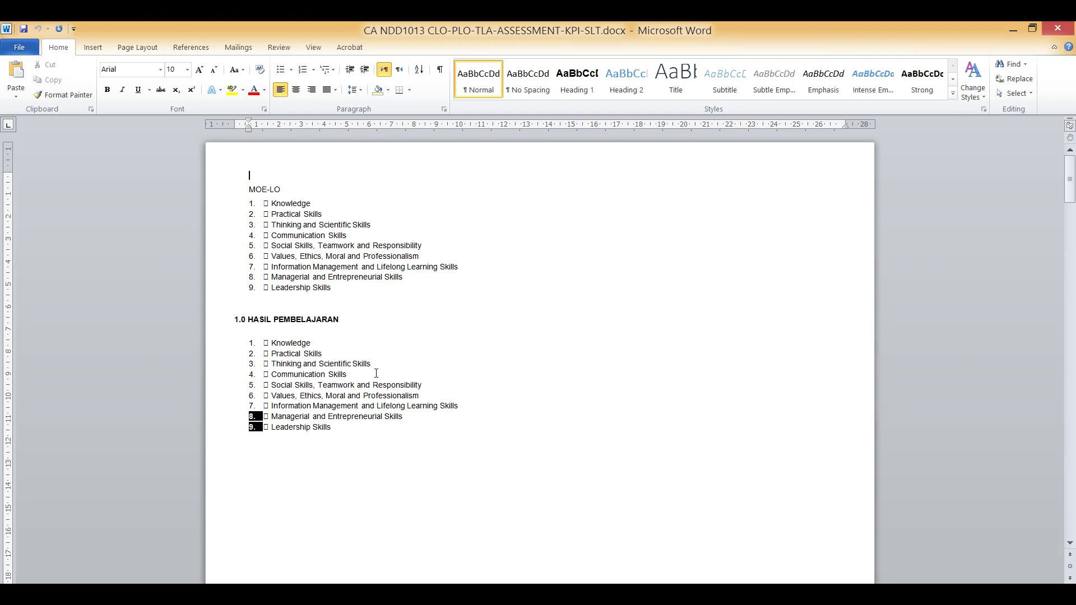
Review the Course Outcomes – Program Outcomes Matrix, including the PLO mapping, teaching methodology and assessments of each CLO
scroll(376, 373, "down", 8)
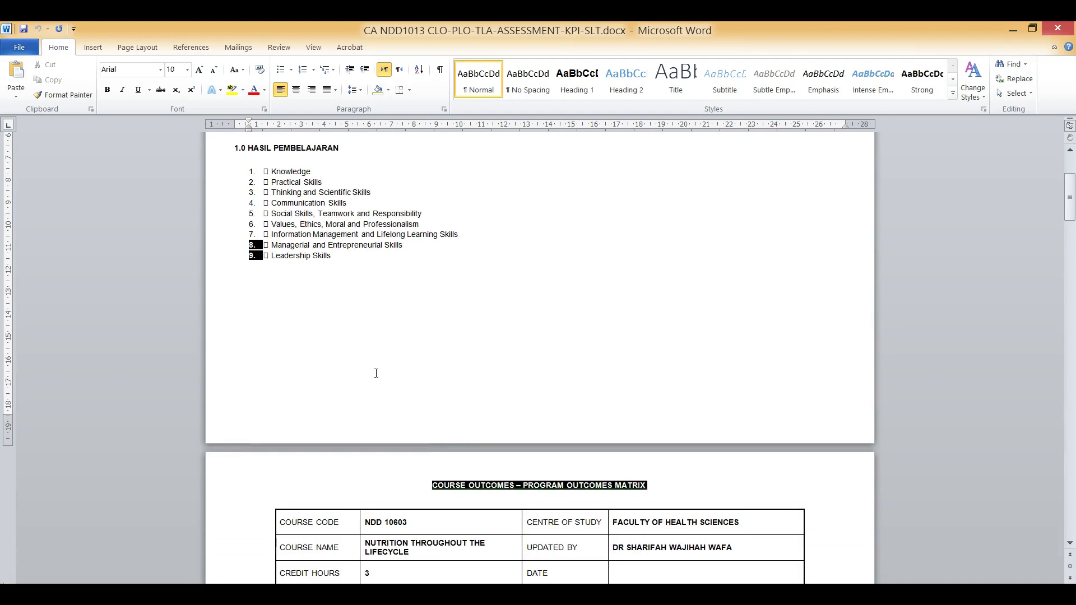
scroll(376, 373, "down", 7)
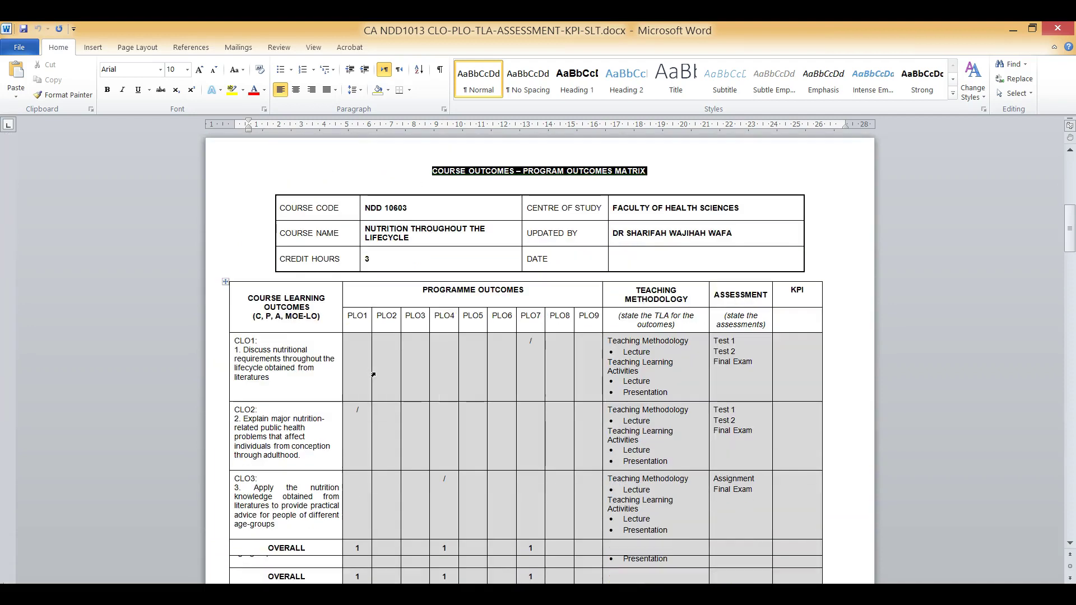
scroll(373, 374, "down", 1)
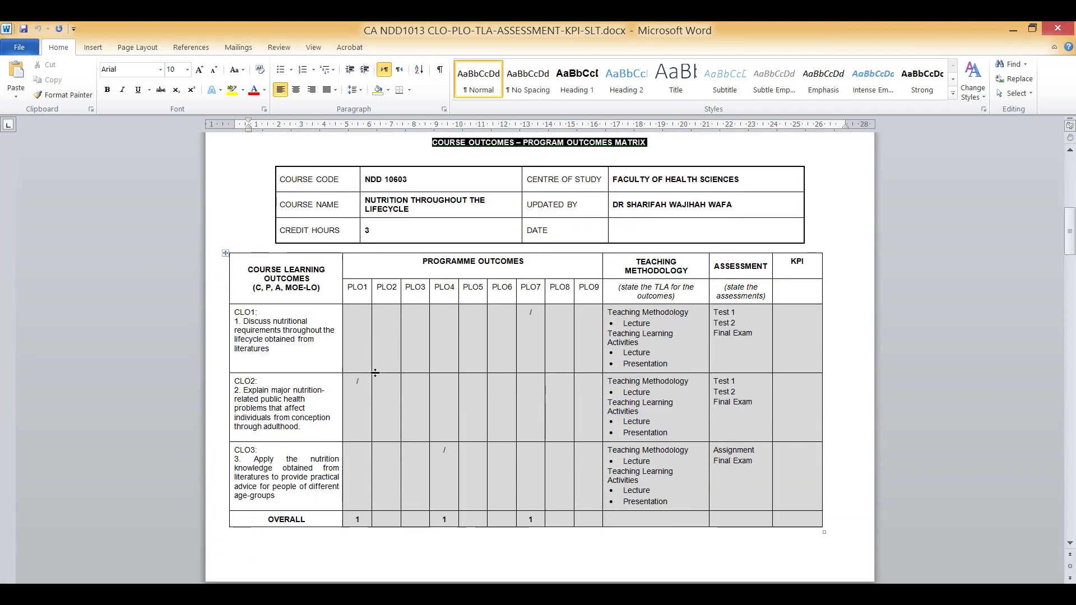
left_click(341, 365)
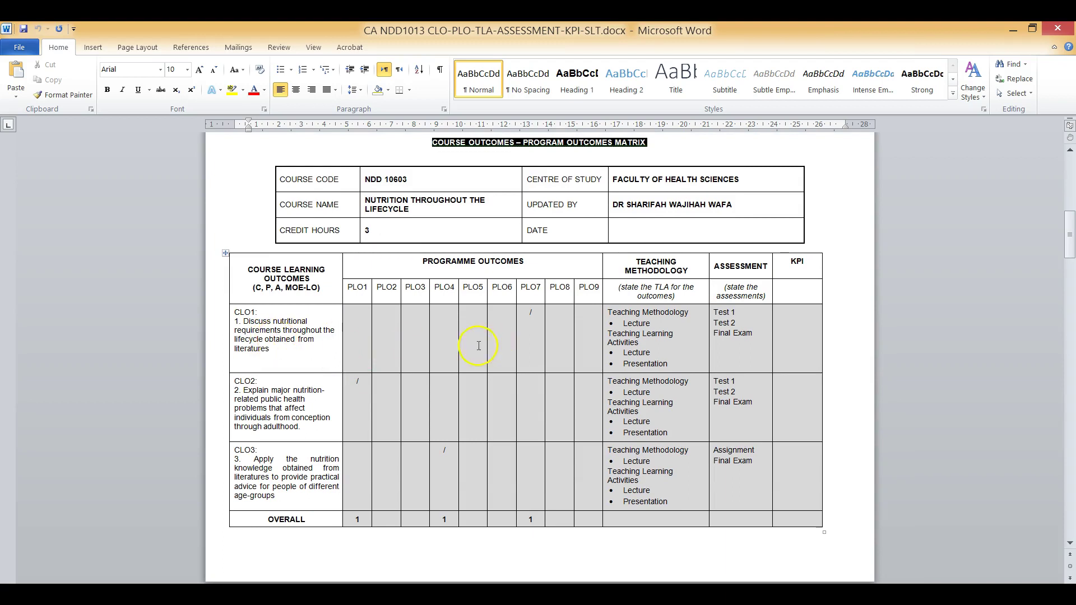
Review the course content table's topics with their CLOs, topic learning outcomes, teaching methods and assessments
scroll(479, 345, "down", 12)
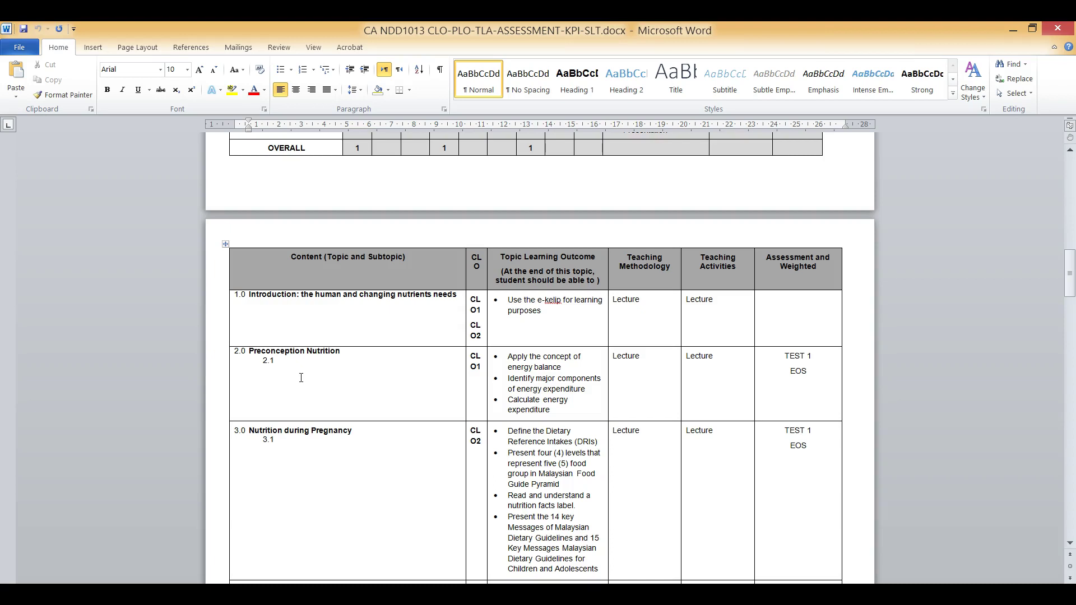
left_click(291, 375)
scroll(307, 374, "down", 3)
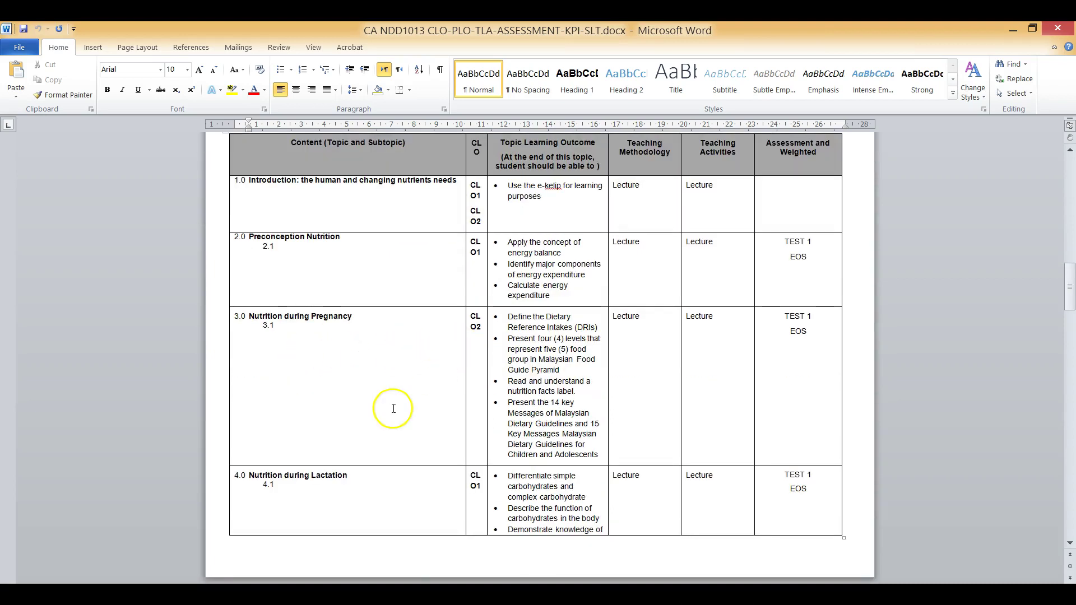
scroll(393, 409, "down", 10)
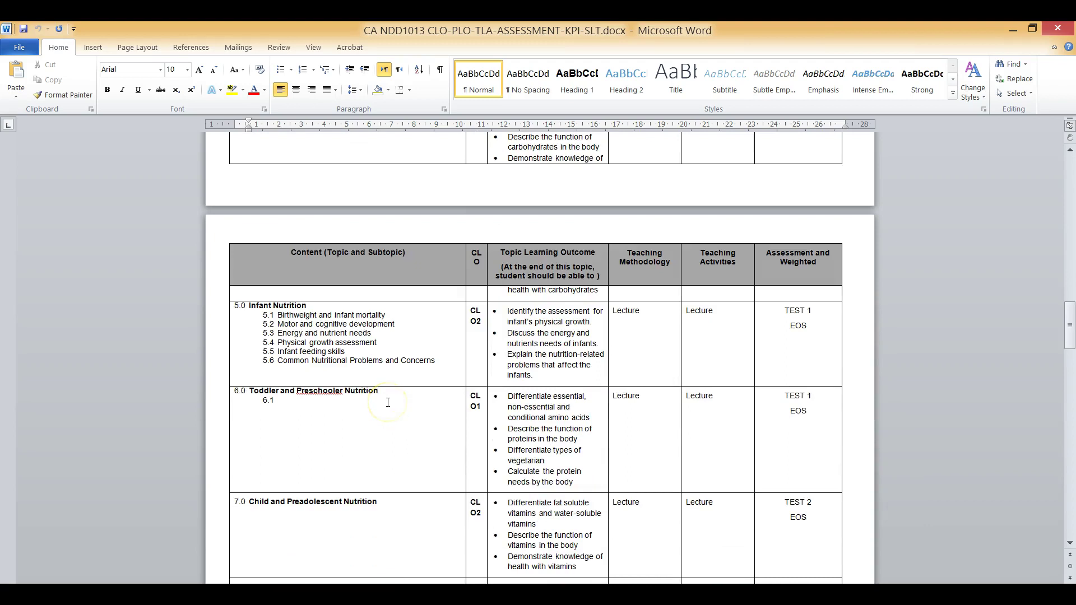
scroll(388, 402, "down", 3)
scroll(388, 402, "up", 15)
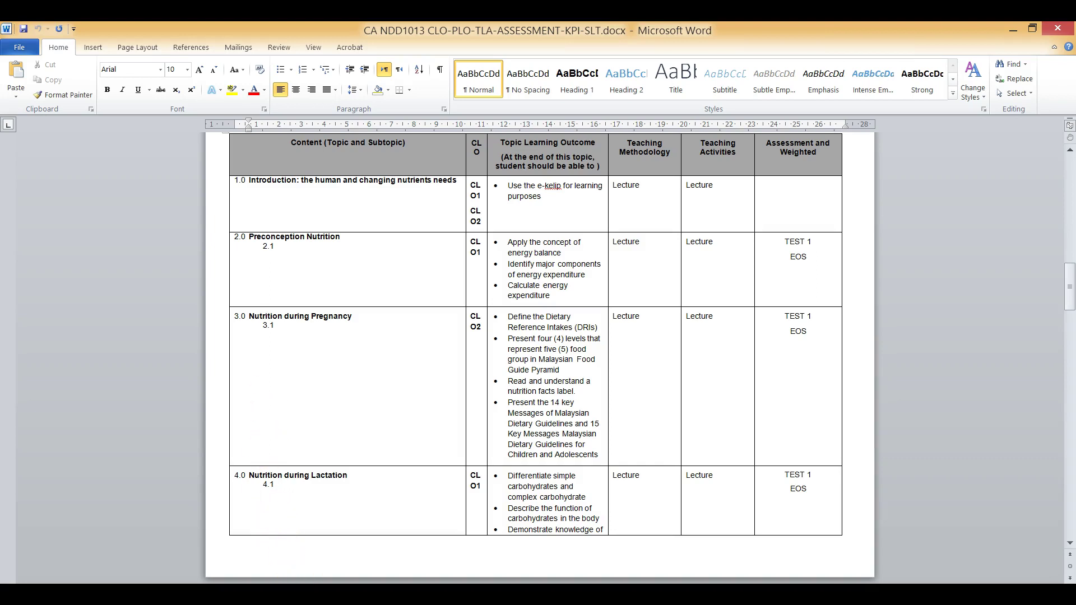
Switch to the CQI NUTR THROUGHOUT LIFECYCLE NDD10603.xlsx workbook in Excel, enable its content and continue without editing the links
key("alt+Tab")
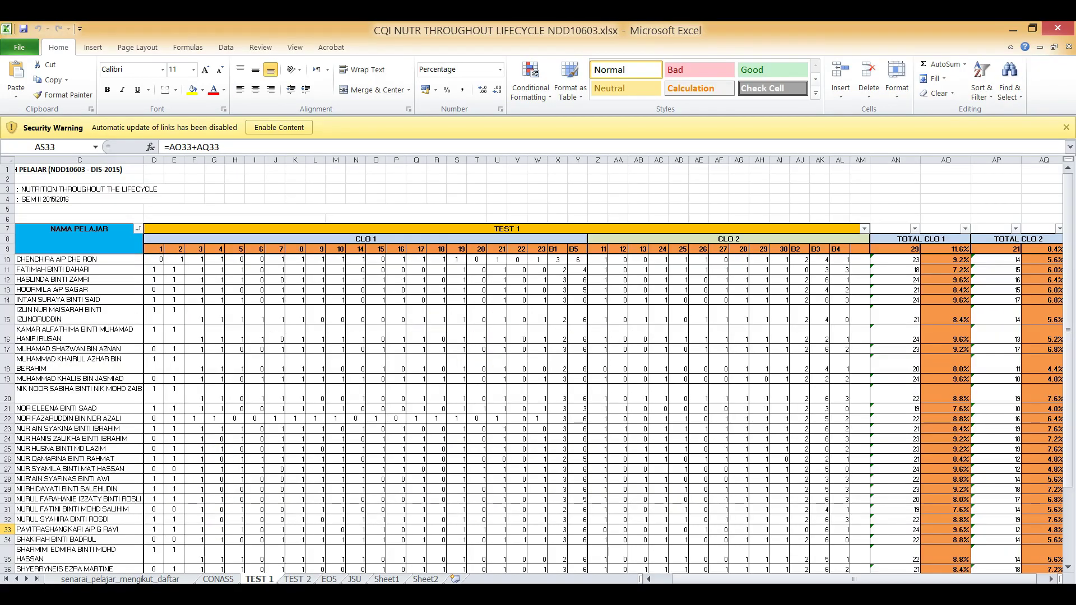
left_click(267, 130)
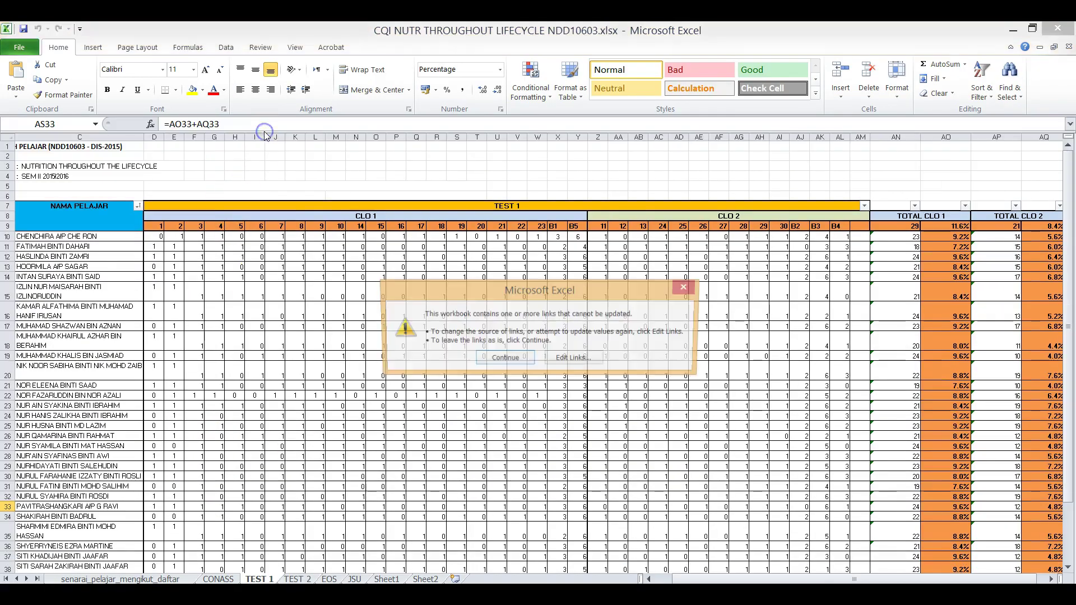
left_click(517, 357)
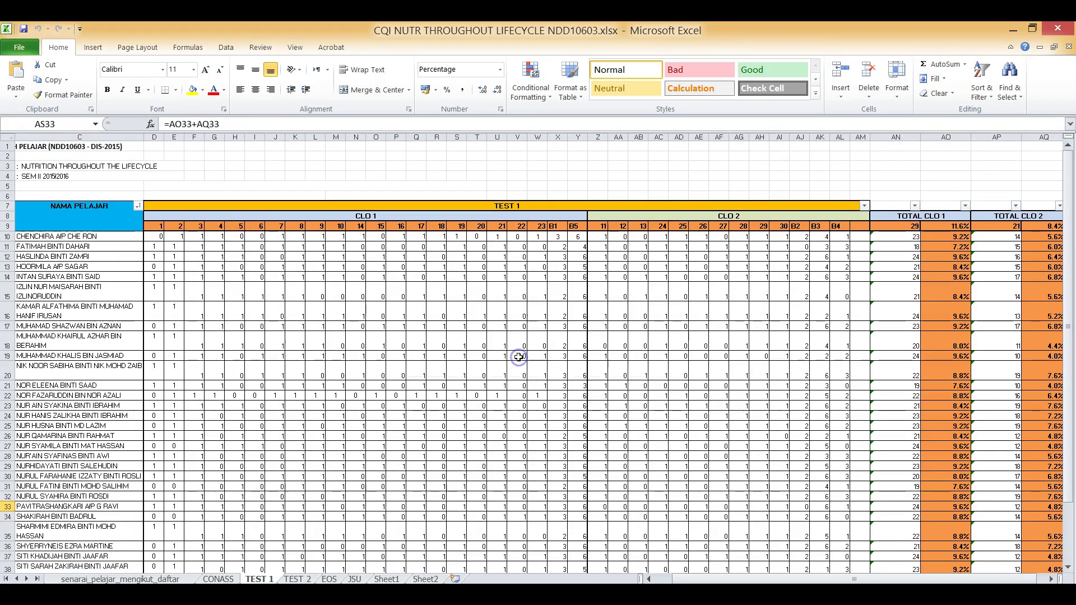
Look through the TEST 1 student marks, from the per-question CLO 1 and CLO 2 columns across to the total columns
left_click_drag(699, 579, 670, 579)
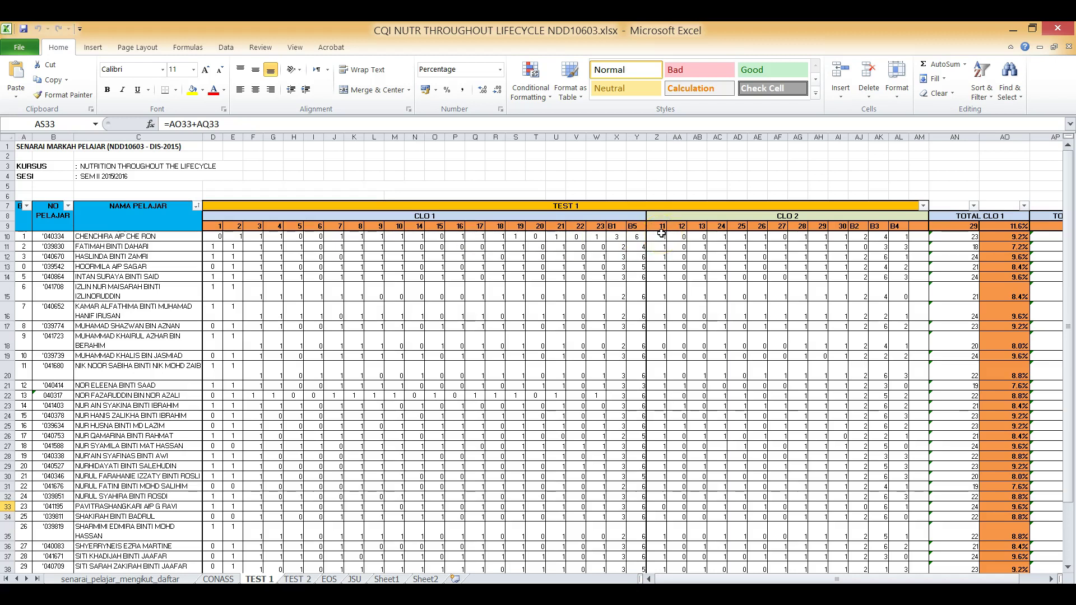
scroll(524, 530, "down", 1)
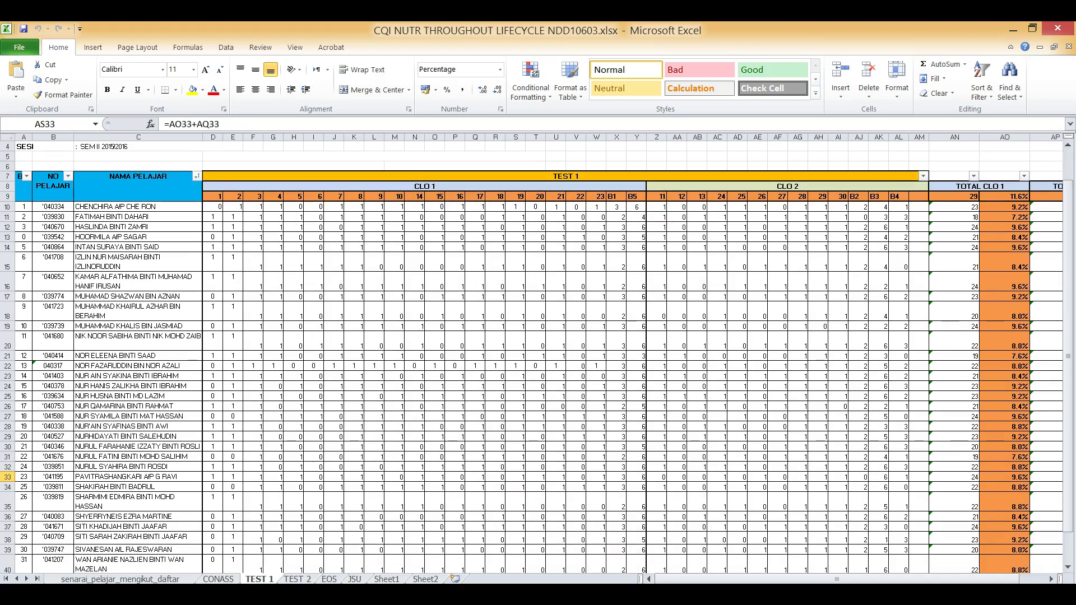
scroll(516, 435, "down", 1)
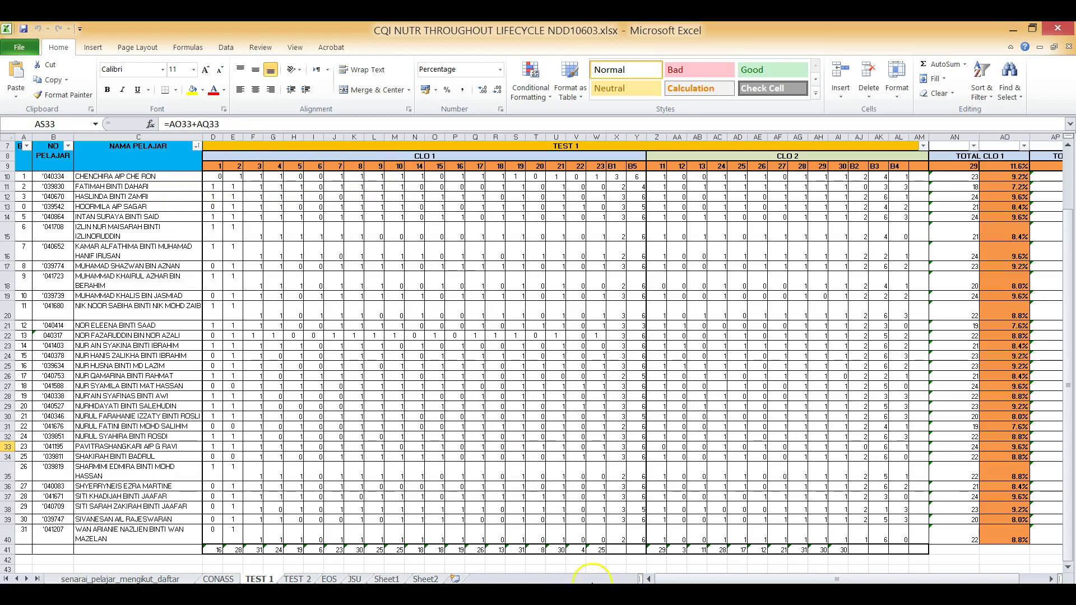
left_click_drag(688, 580, 714, 581)
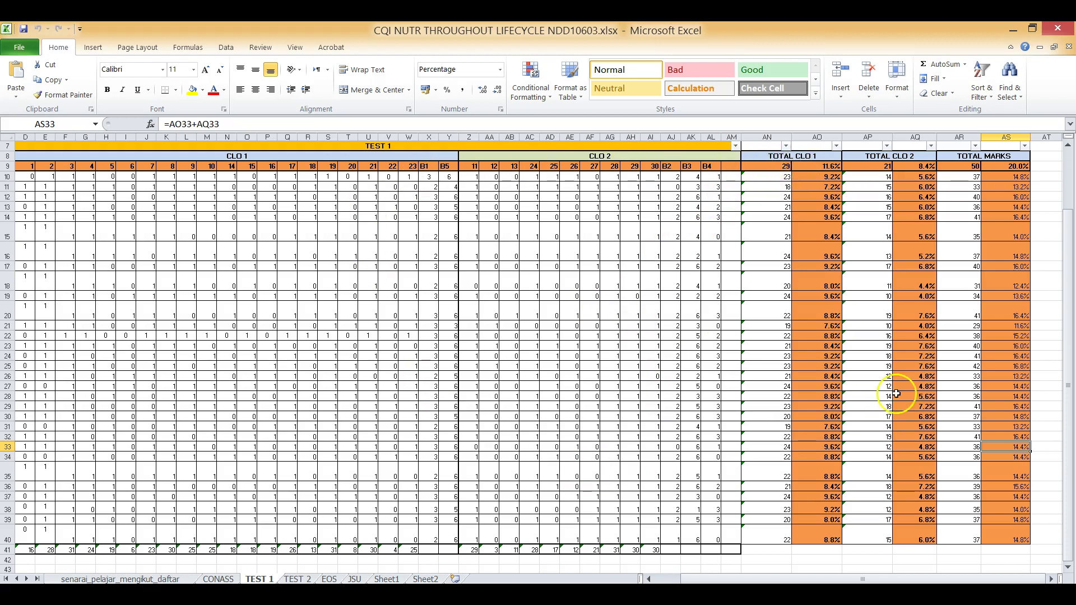
Check the TEST 1 full marks in row 9 for the overall total, CLO 1 and CLO 2
left_click(957, 166)
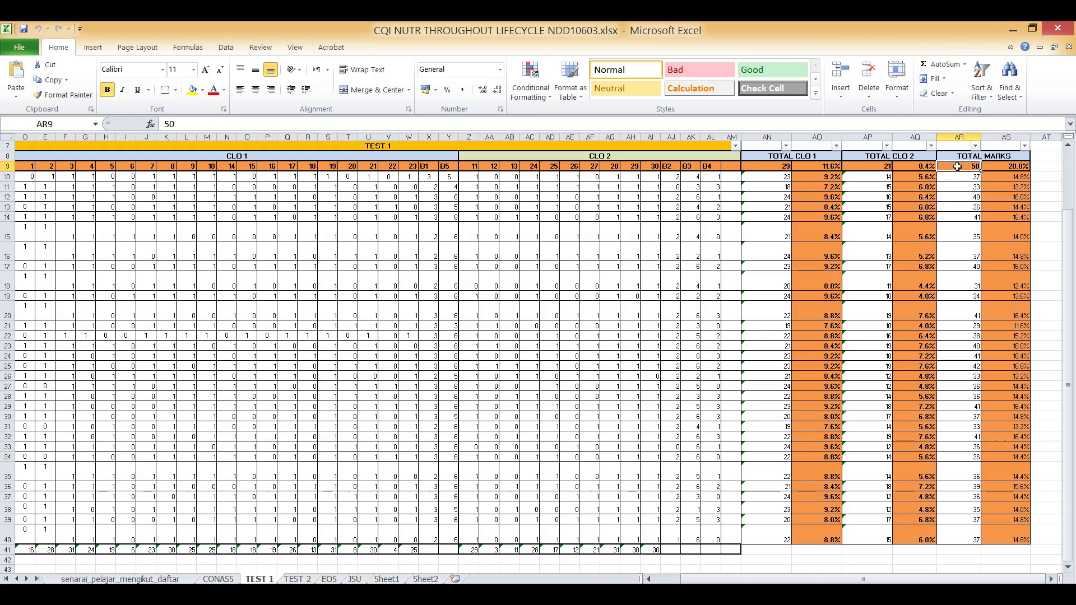
left_click(776, 166)
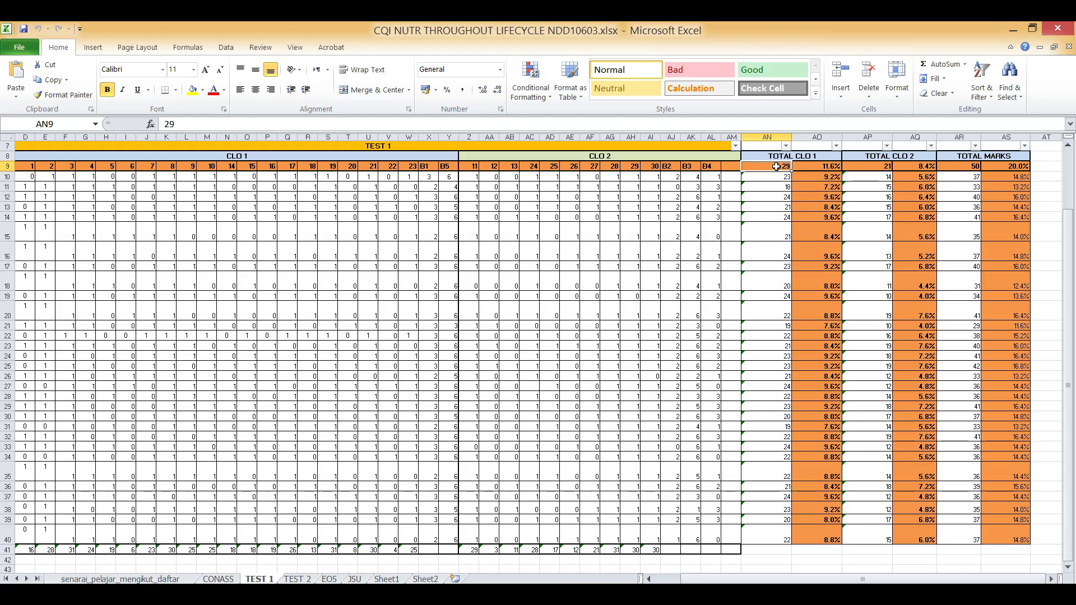
left_click(872, 167)
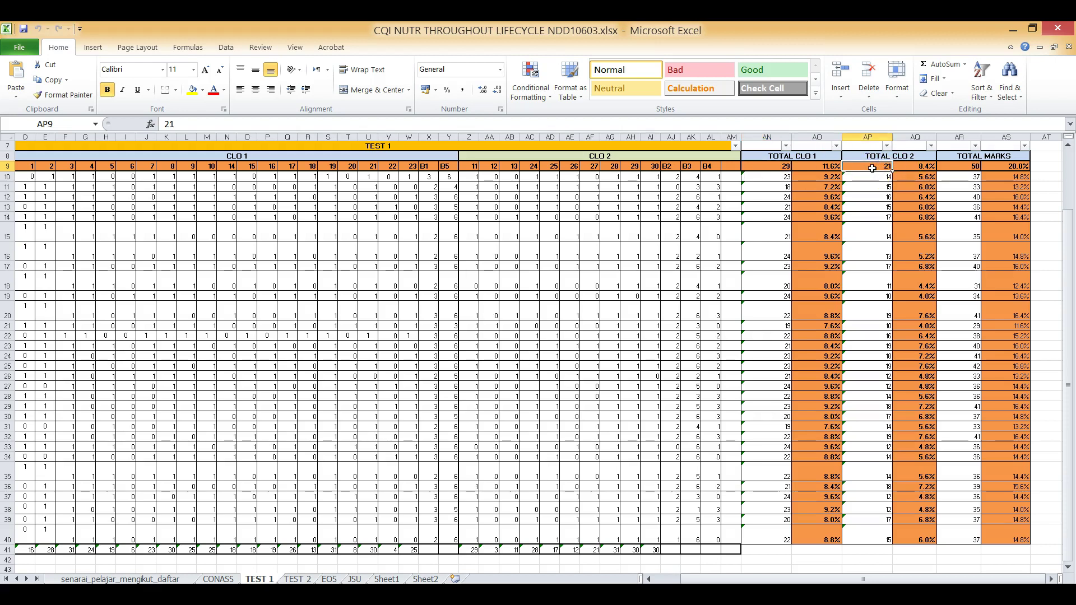
left_click(803, 167)
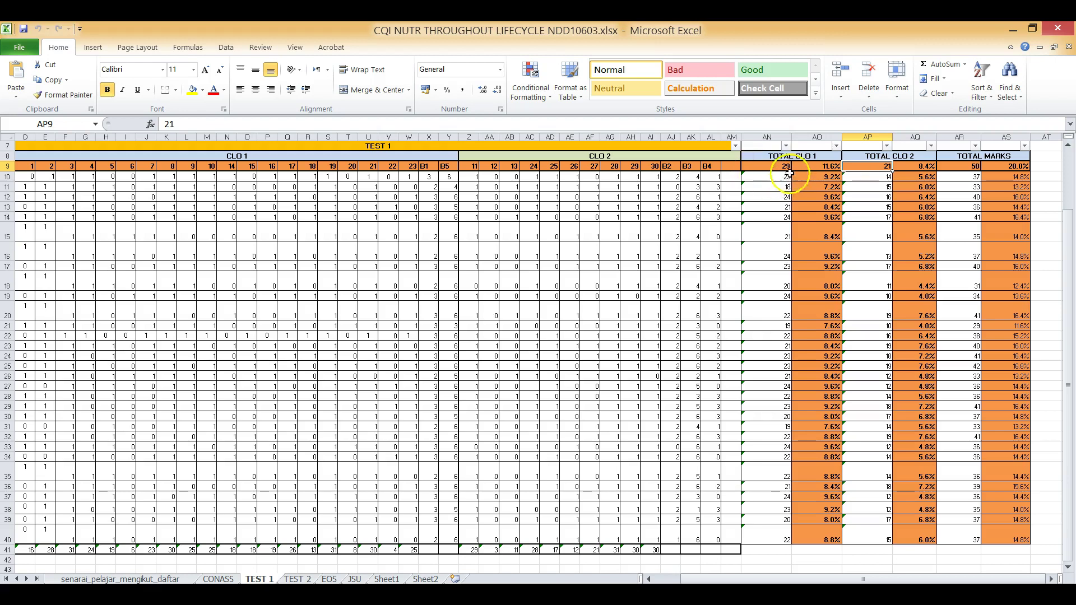
Examine how the CLO 1 weighted percentage in AO9 is calculated from the CLO 1 full marks and the test's total marks
left_click(781, 177)
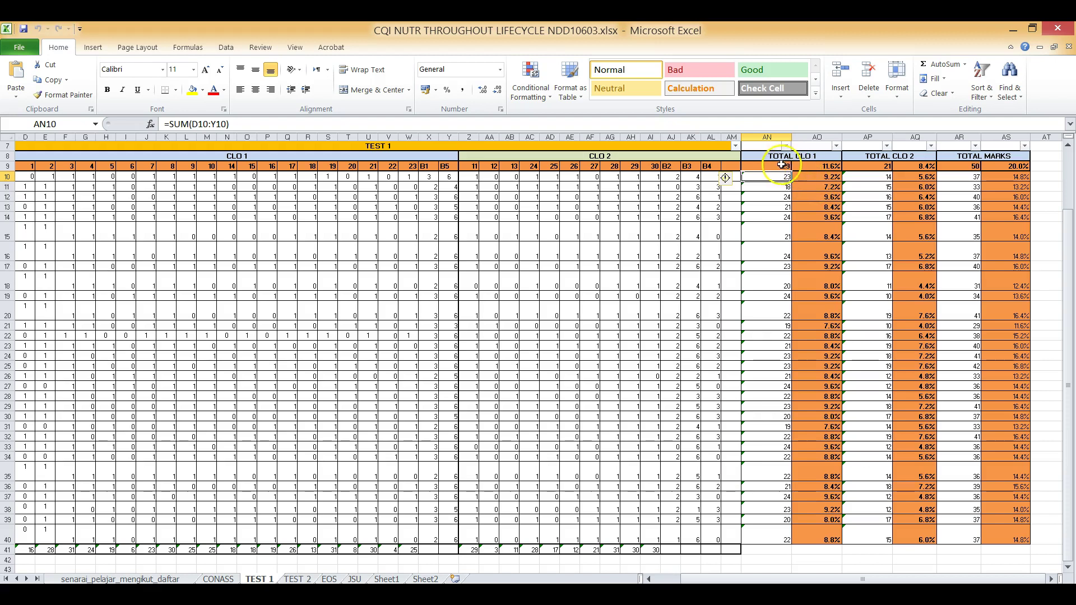
left_click(828, 167)
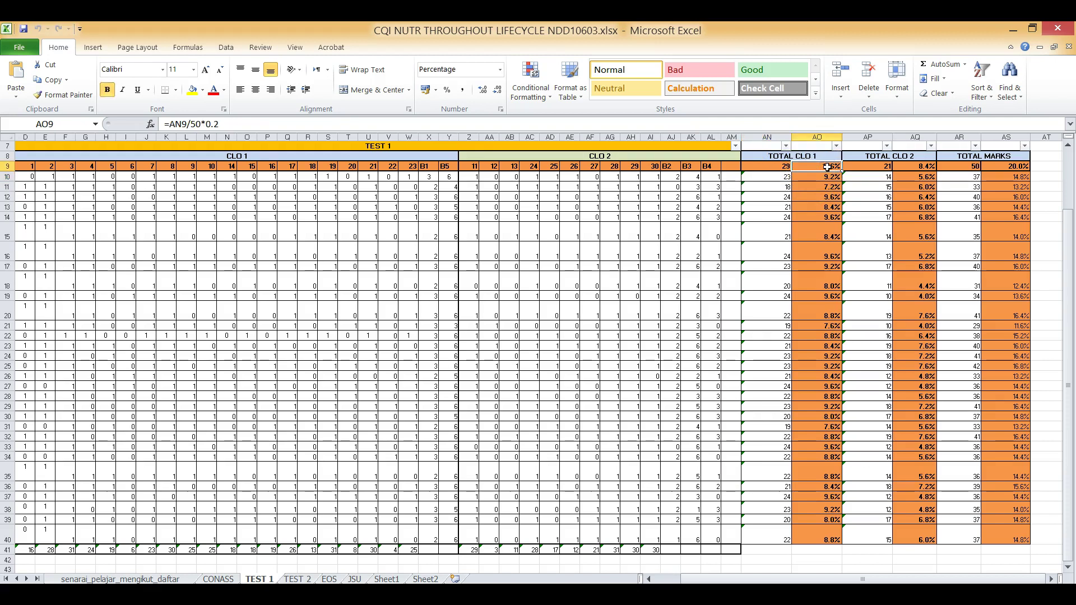
left_click(785, 158)
left_click(774, 166)
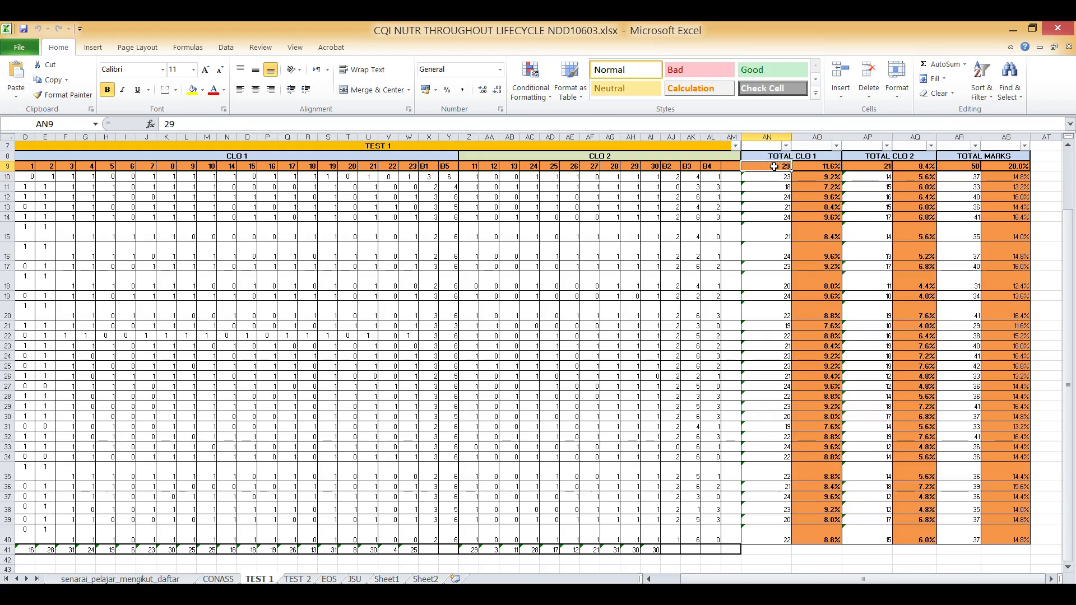
left_click(968, 167)
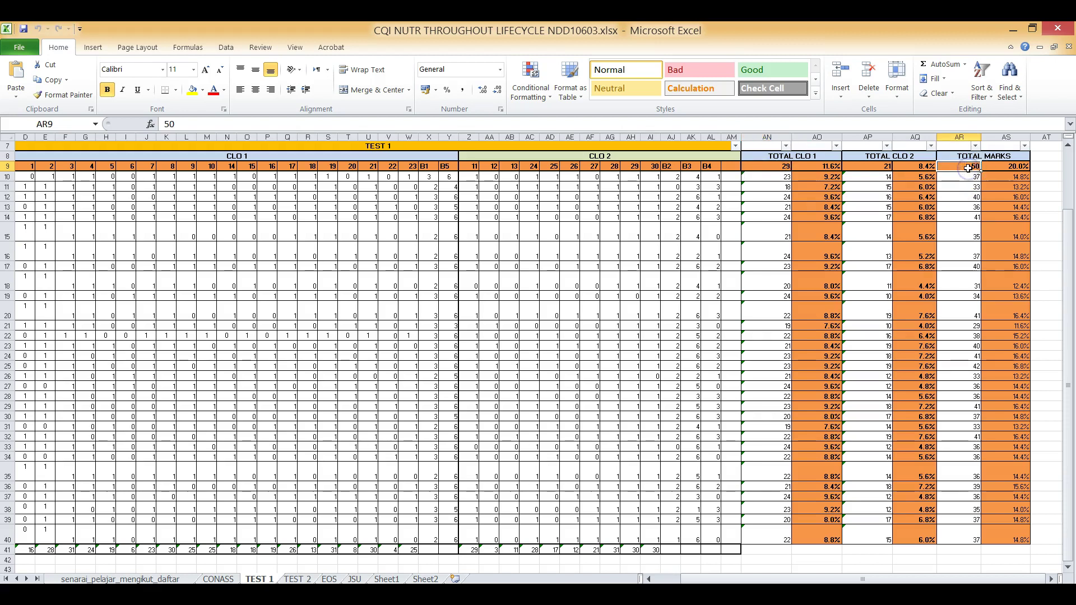
left_click(803, 224)
left_click(886, 196)
left_click(844, 182)
left_click(826, 166)
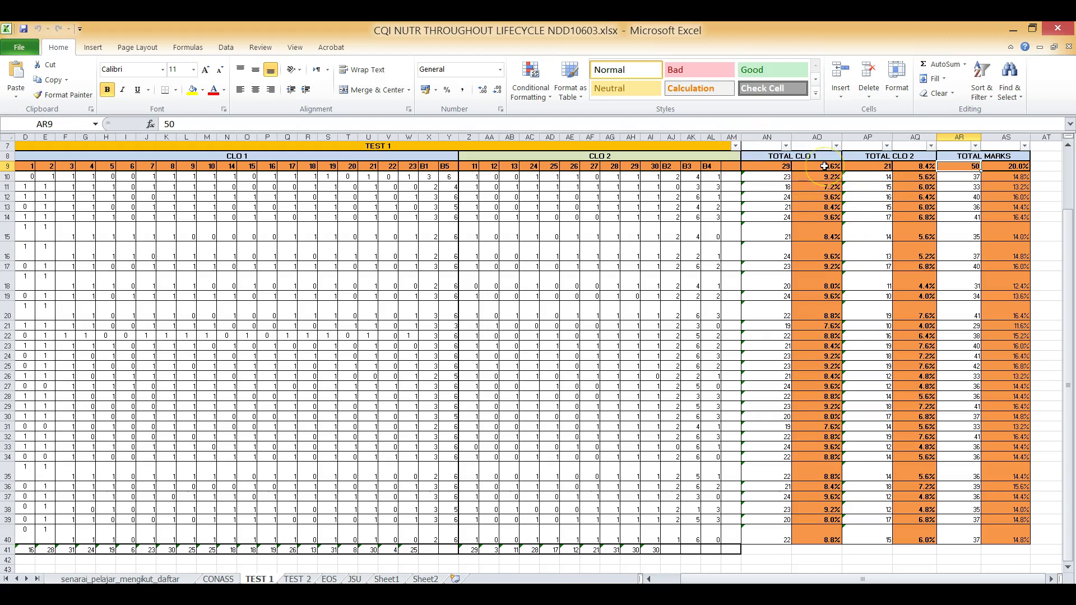
left_click(180, 126)
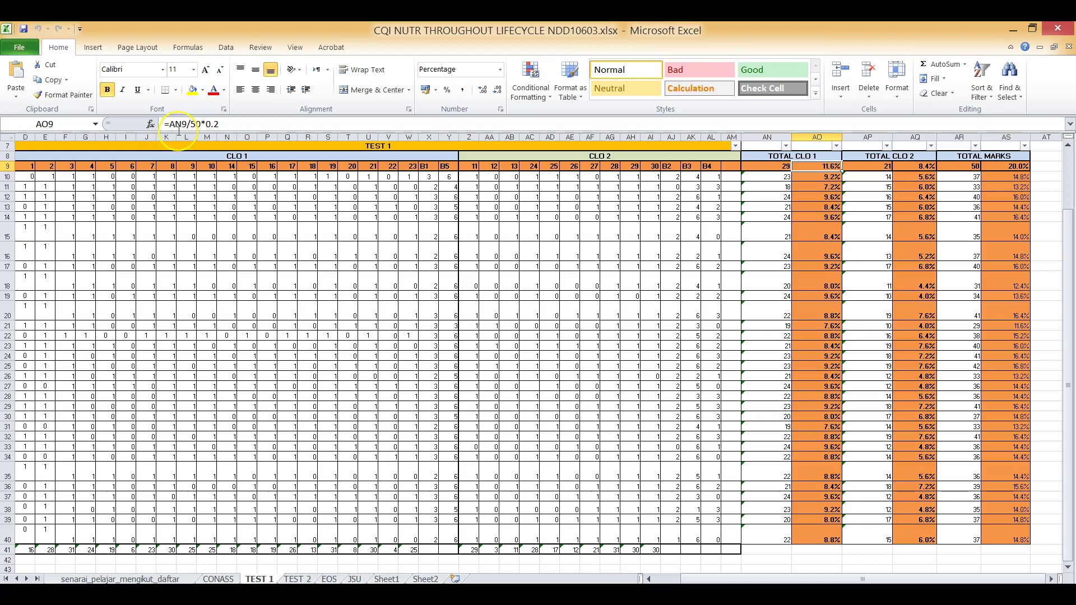
Inspect the first student's CLO 1 total and weighted percentage formulas in AN10 and AO10
left_click_drag(816, 176, 782, 179)
left_click(782, 178)
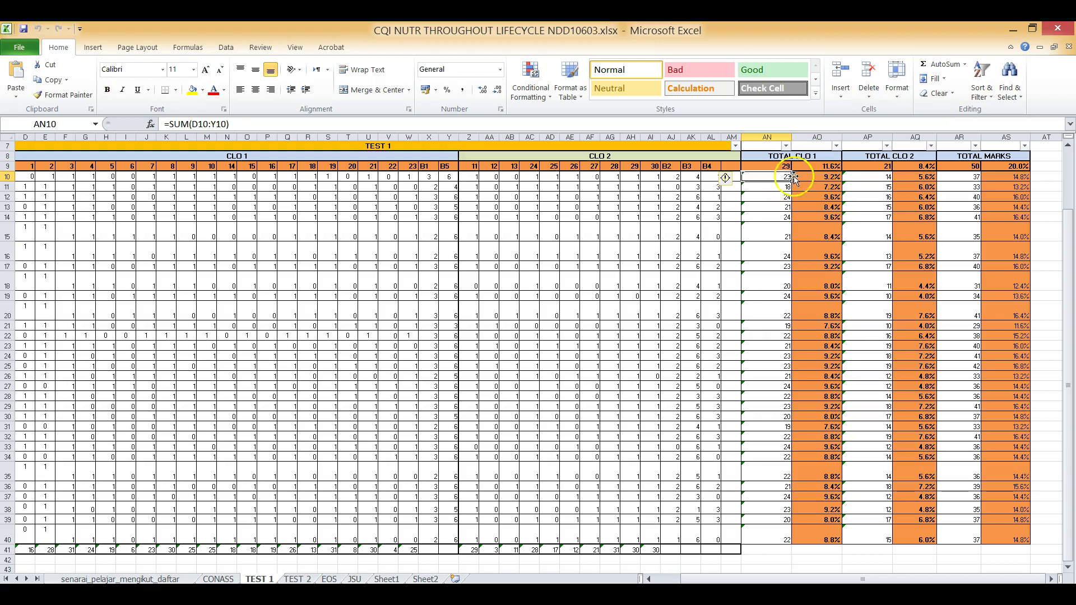
left_click(825, 177)
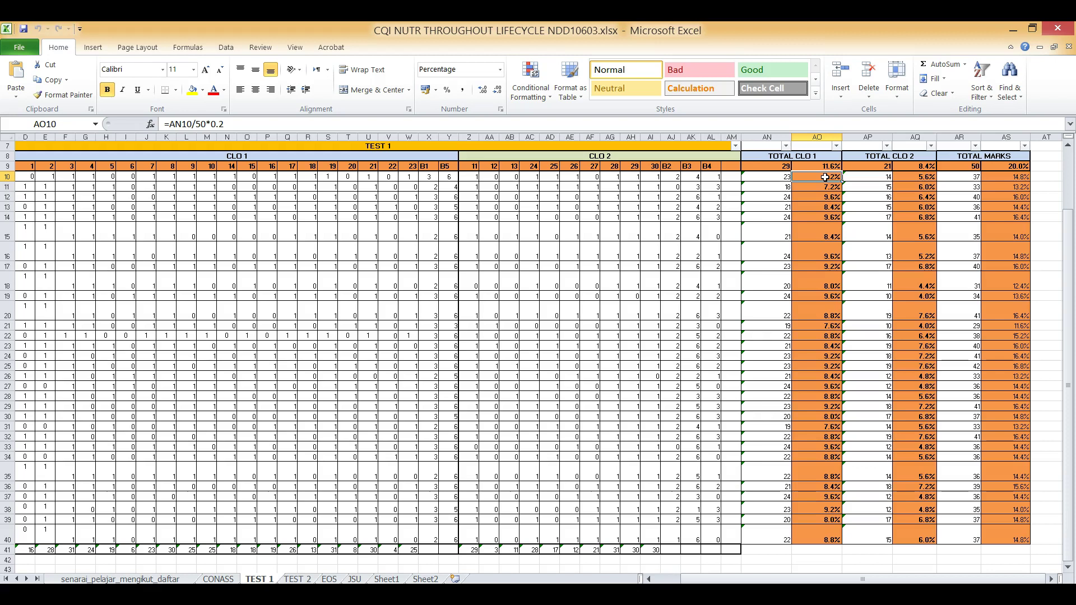
left_click(826, 174)
scroll(780, 176, "up", 1)
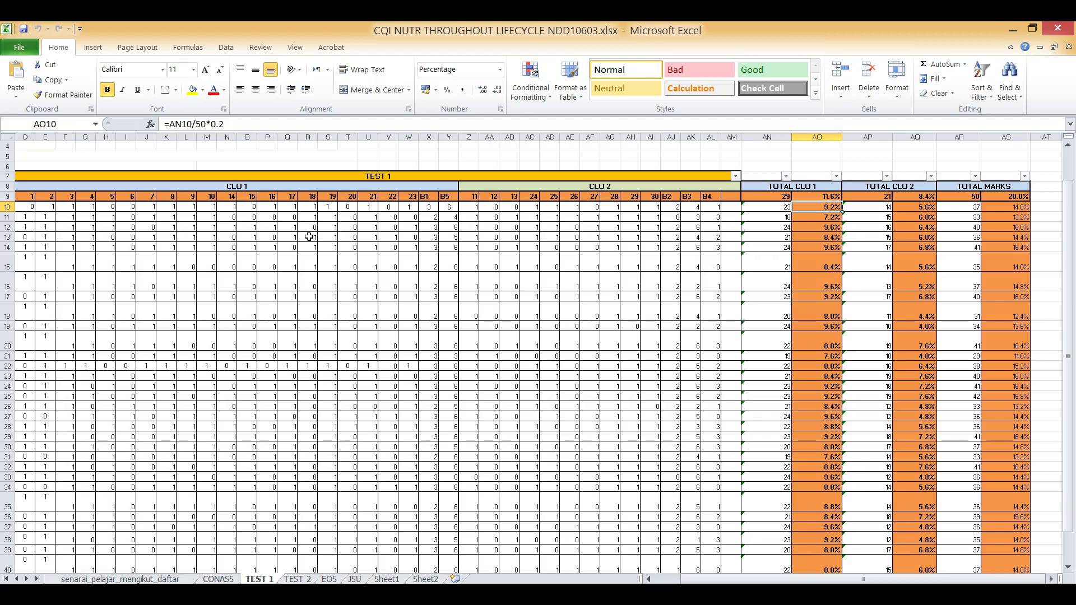
Open the TEST 2 sheet and look over its CLO1 and CLO2 question columns and total columns
left_click(301, 579)
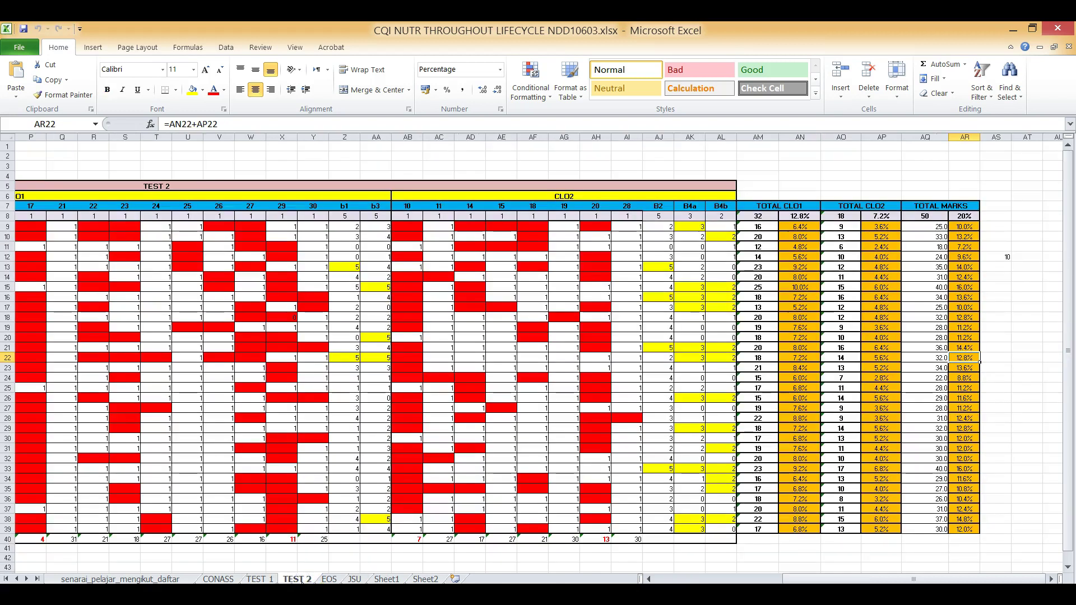
left_click_drag(788, 579, 708, 579)
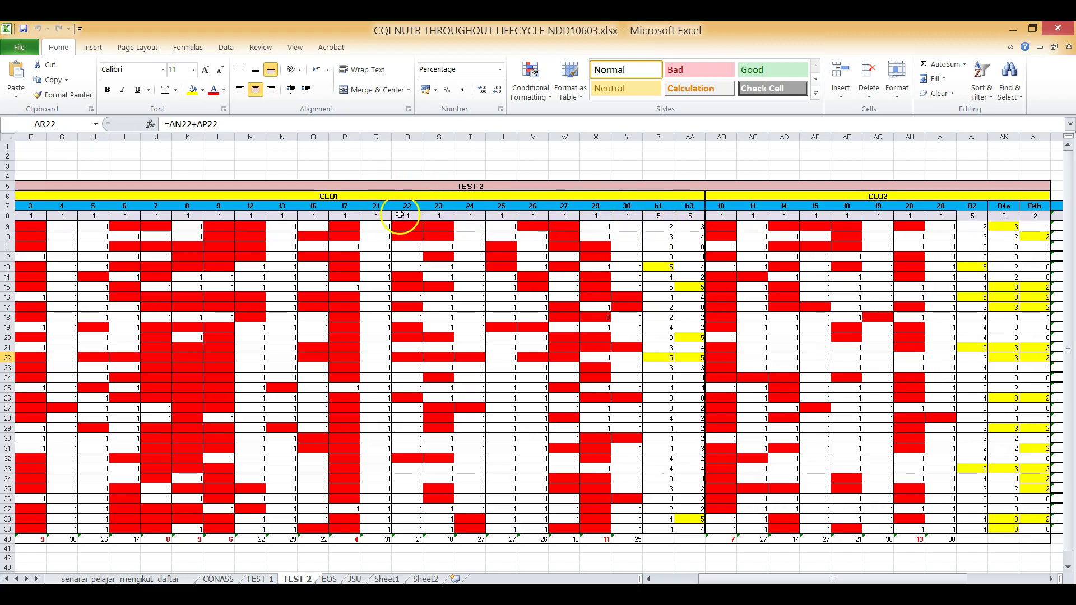
left_click_drag(753, 578, 835, 578)
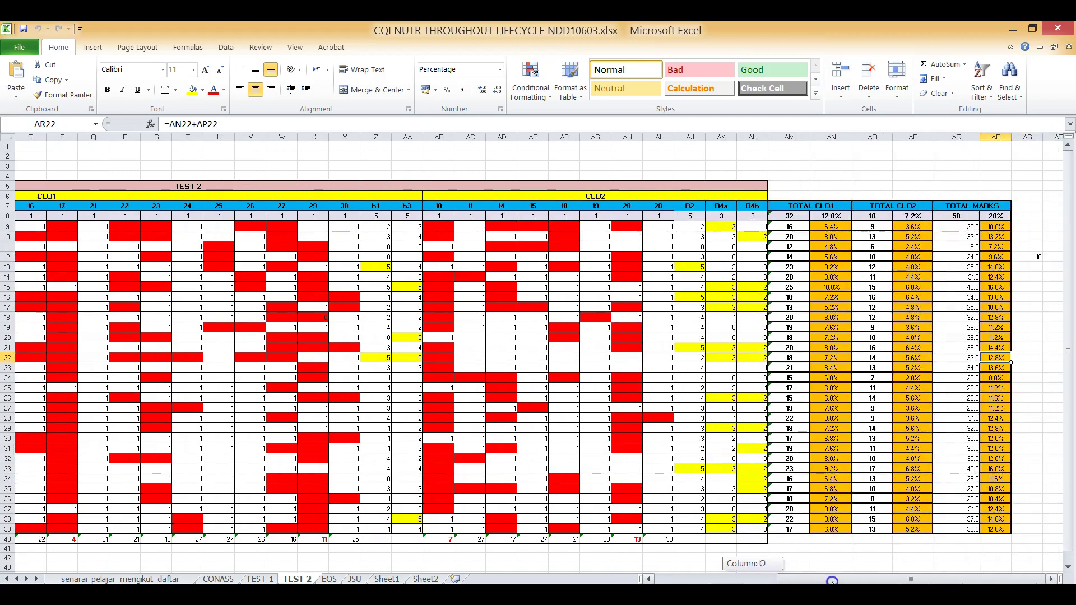
Inspect the row 8 formulas on TEST 2 for the CLO1, CLO2 and overall full marks and the CLO1 weighted percentage
left_click(794, 219)
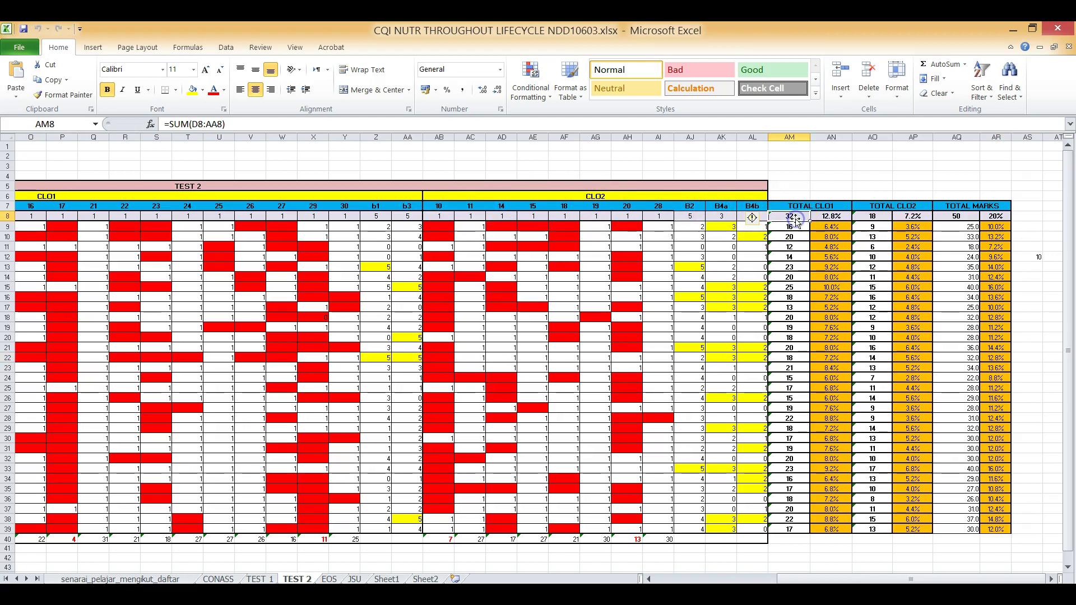
left_click(875, 217)
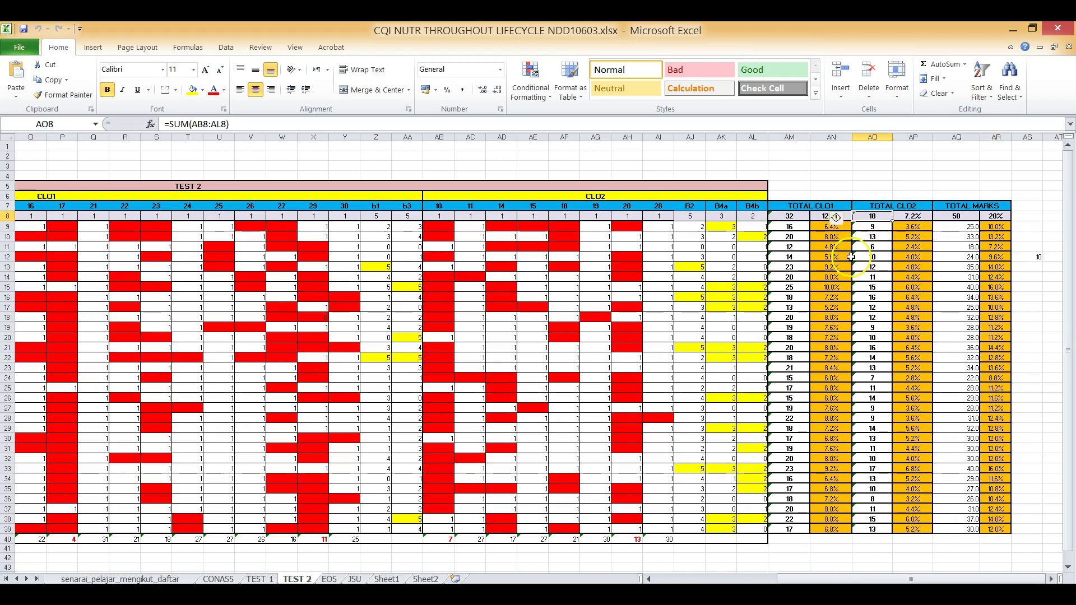
left_click(791, 219)
left_click(957, 216)
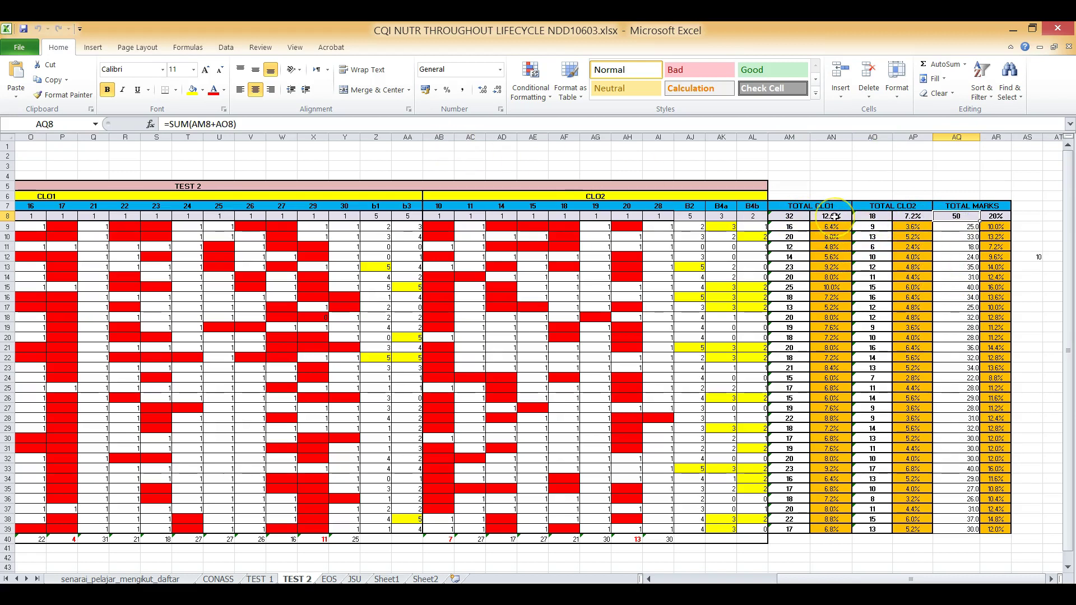
left_click(834, 216)
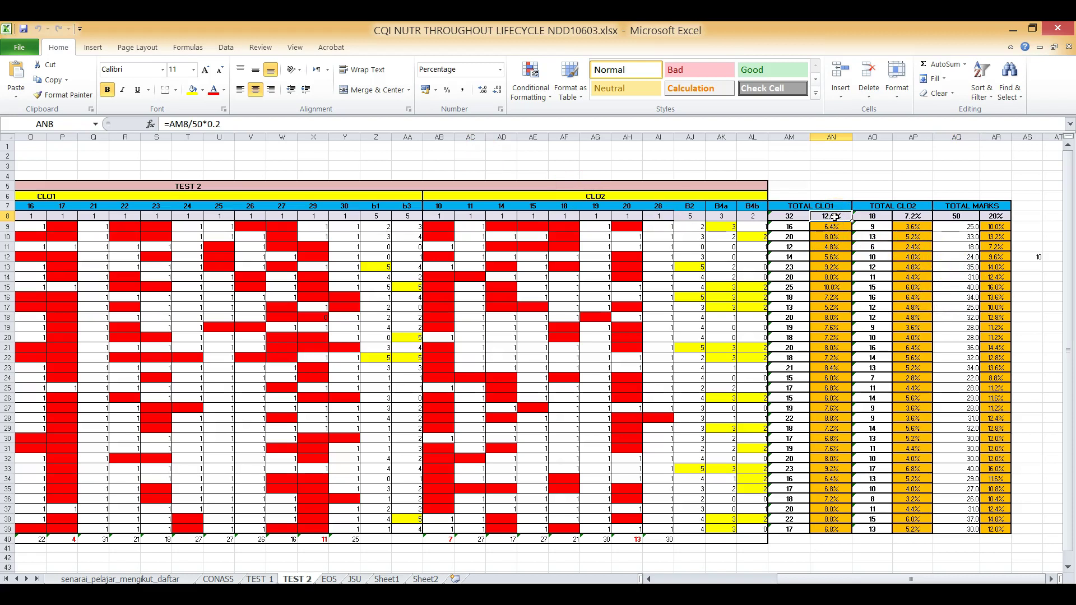
Inspect the CLO2 weighted percentage formula in AP8 and bring up the start of the senarai_pelajar_mengikut_daftar sheet
left_click(912, 216)
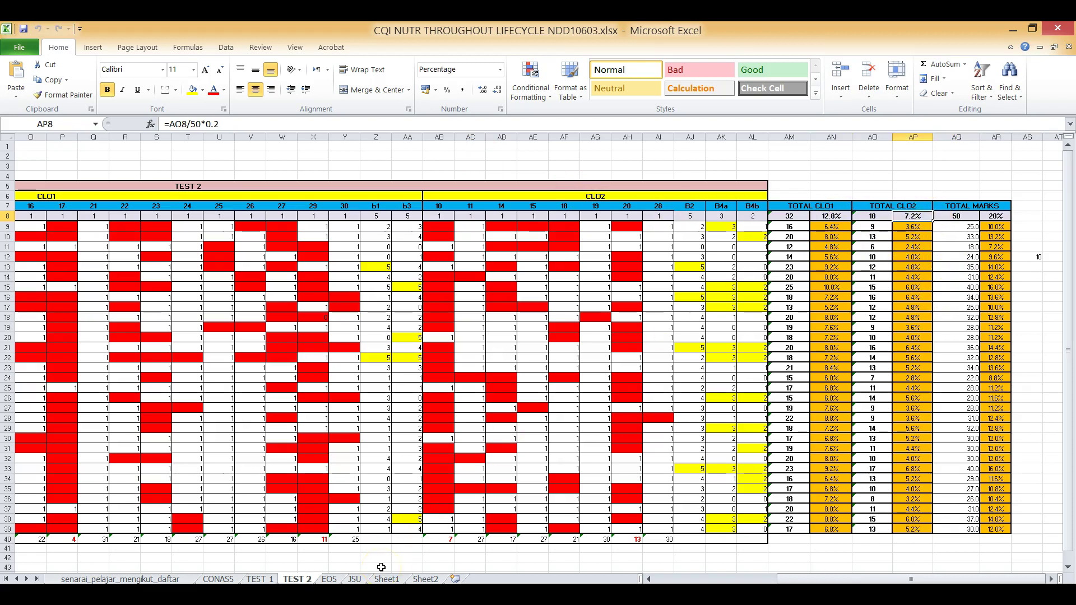
left_click(218, 578)
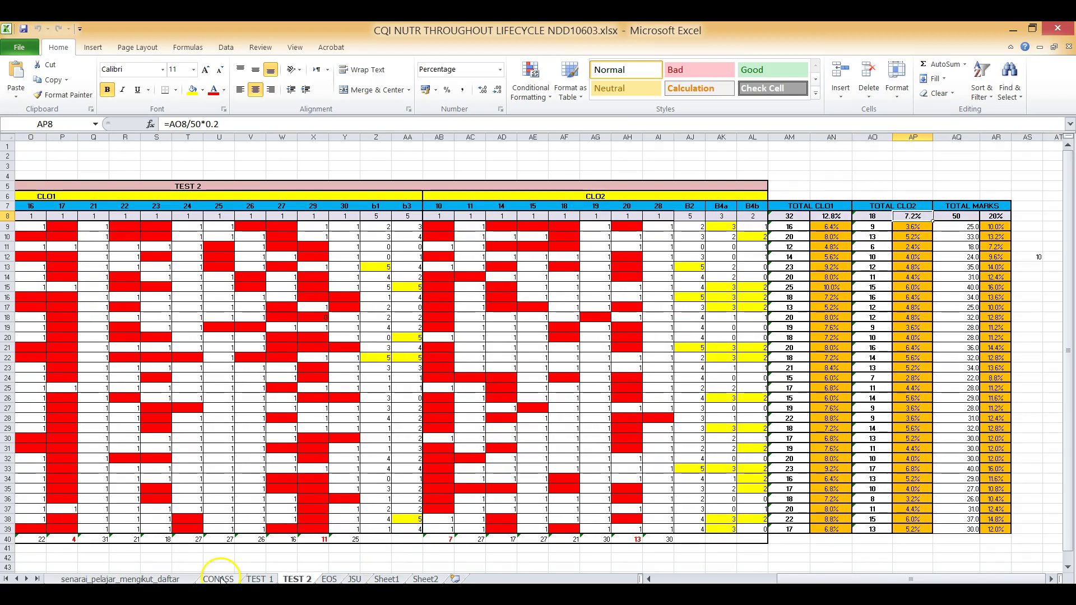
left_click(176, 578)
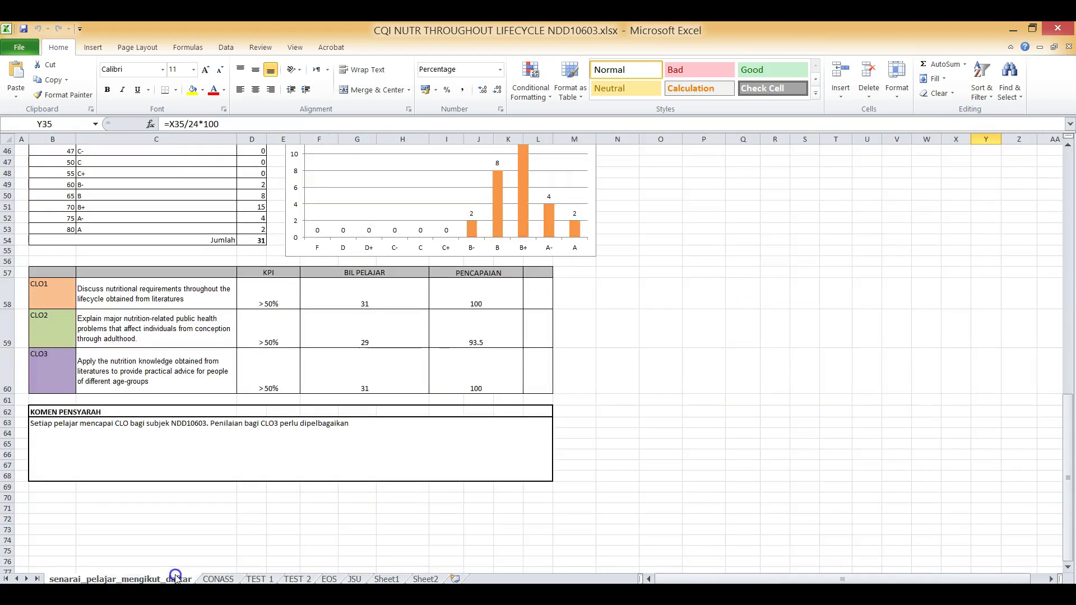
scroll(391, 536, "up", 15)
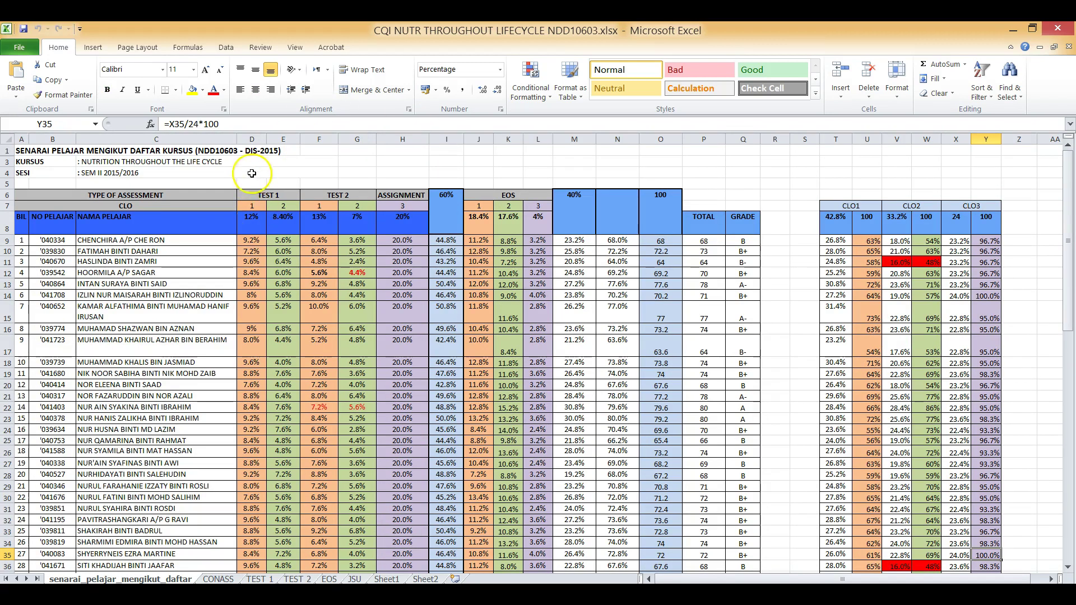
Check the CLO numbers in D7 and E7 beneath the TEST 1 heading
left_click(246, 184)
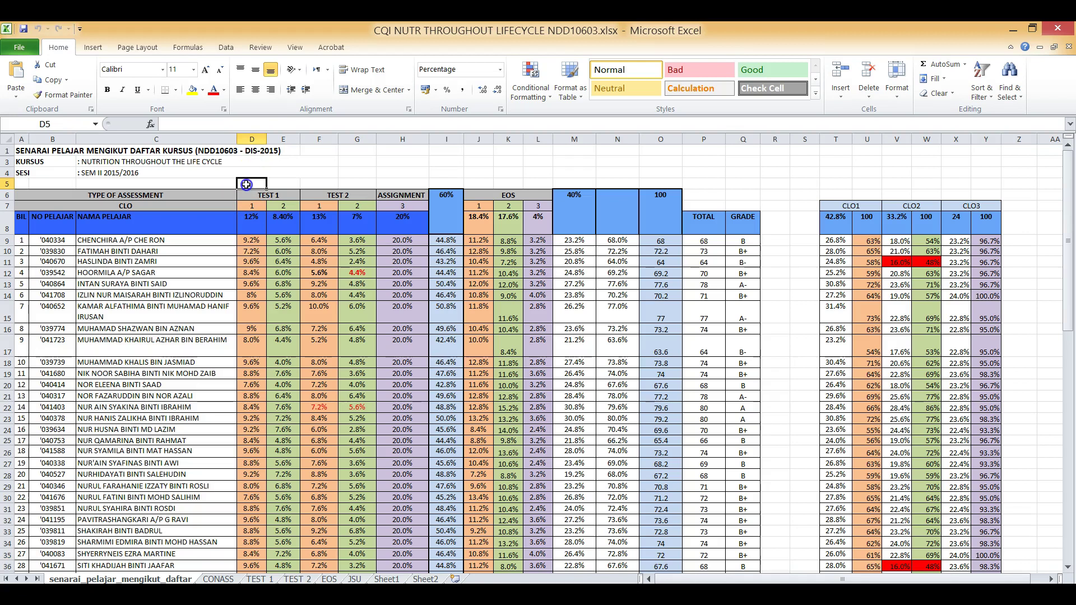
left_click(255, 208)
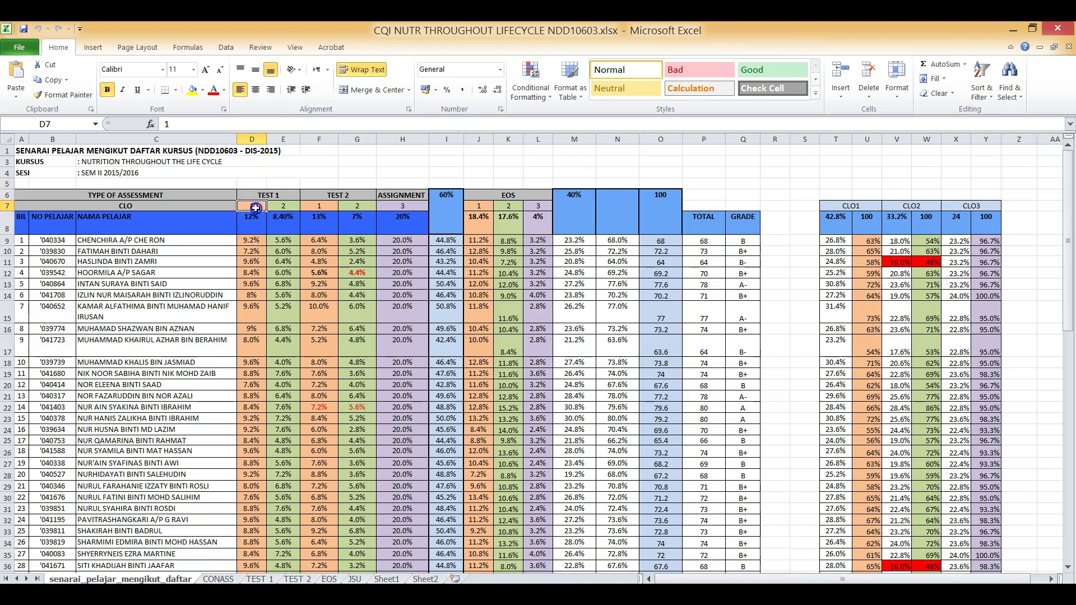
left_click(282, 208)
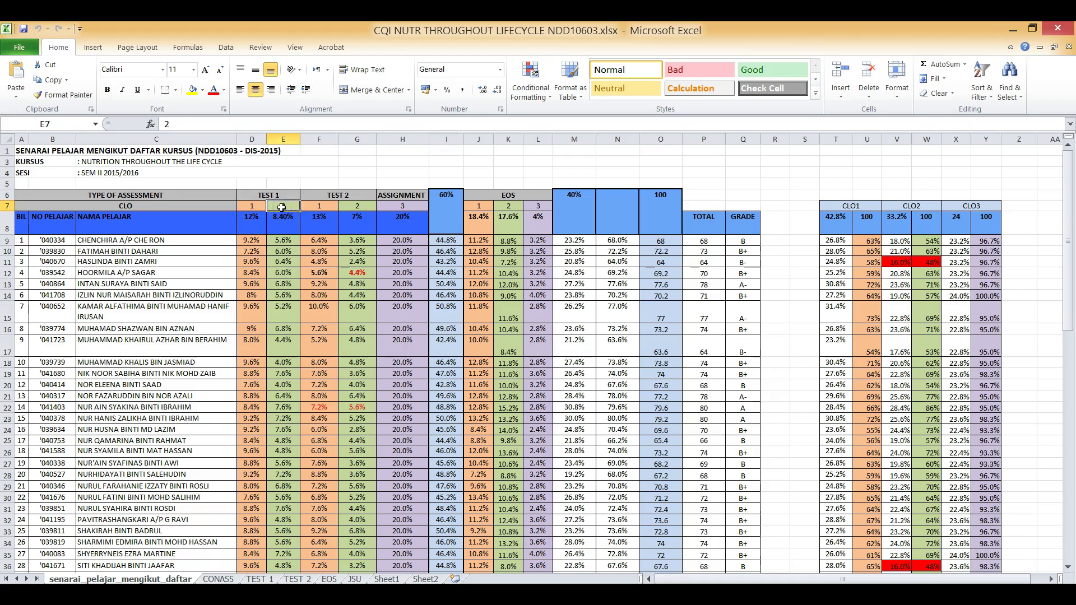
Label row 5 above TEST 1 and TEST 2 as CLO1, CLO2, CLO1, CLO2 in D5:G5, and above ASSIGNMENT as CLO3 in H5
left_click(248, 186)
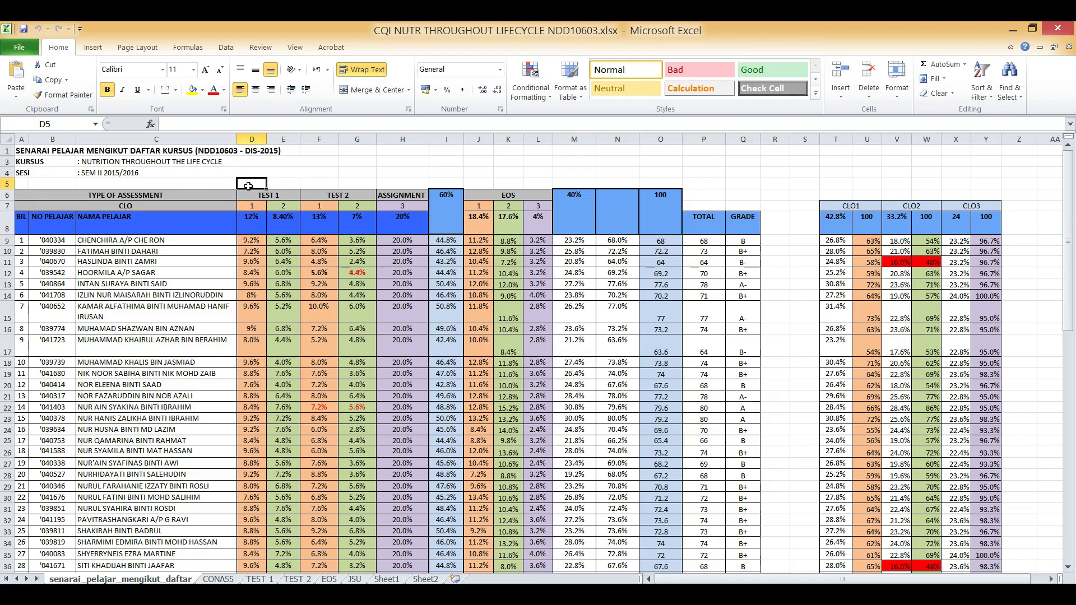
type("CL")
left_click(283, 184)
type("CLO2")
left_click(319, 184)
type("CLO1")
left_click(356, 184)
type("CL")
left_click(401, 183)
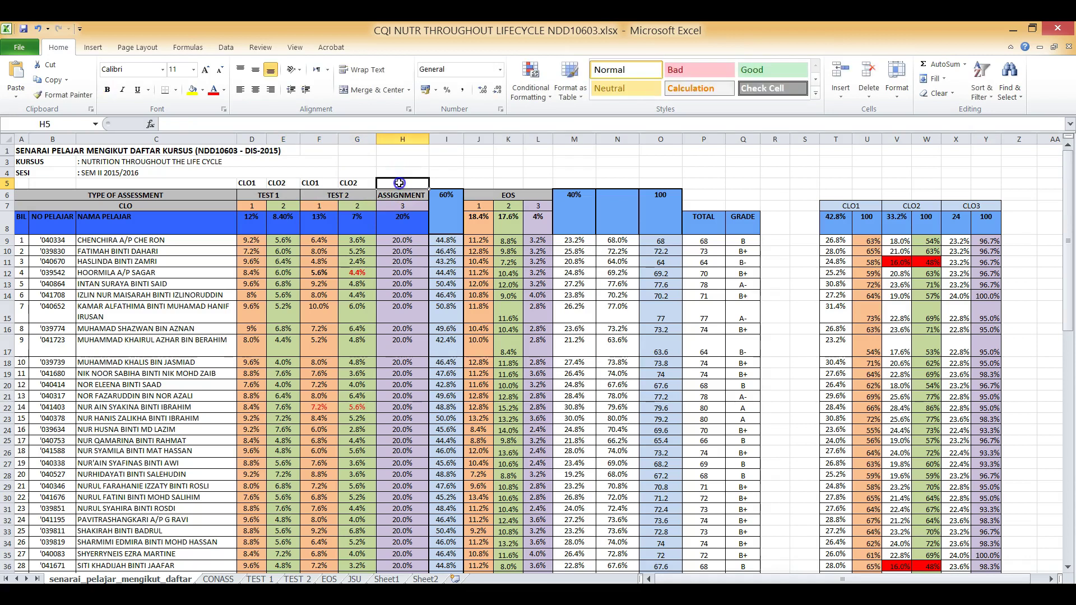
type("CLO3")
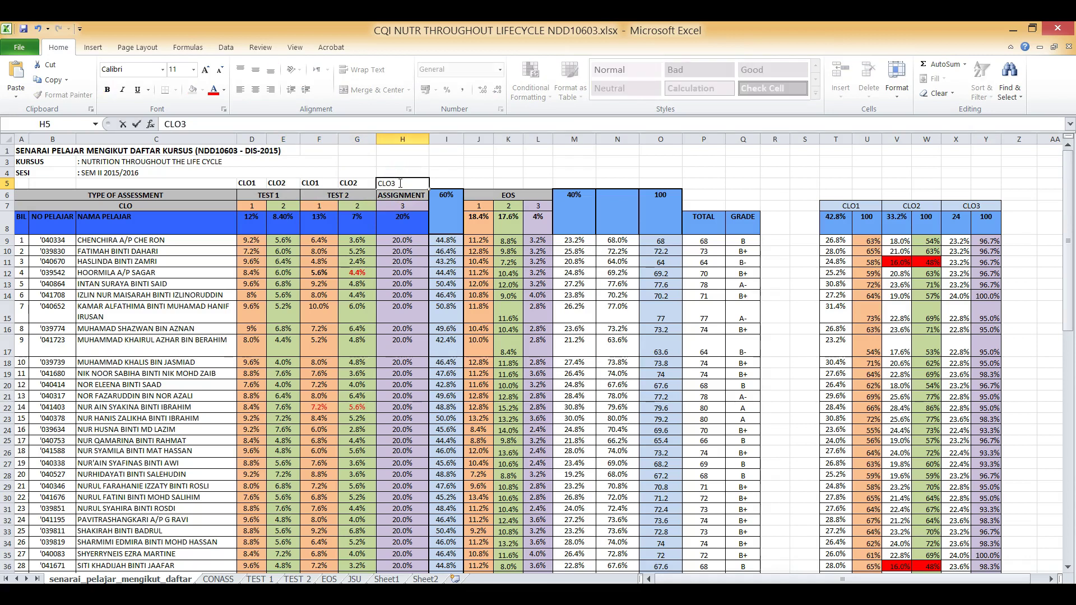
Label the three EOS columns in row 5 as CLO1, CLO2 and CLO3 in J5:L5
left_click(481, 183)
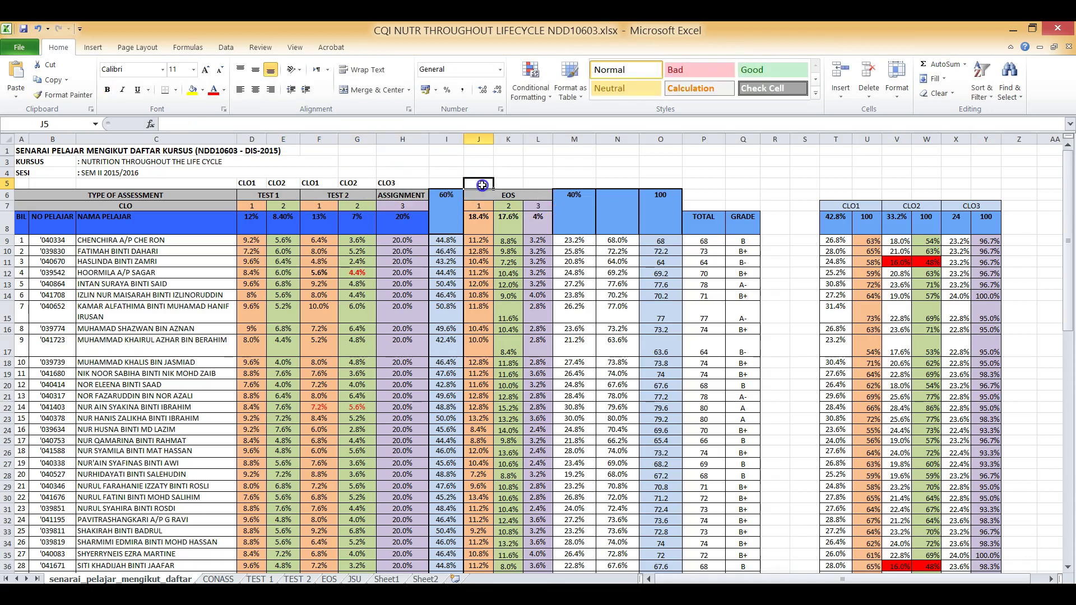
type("CLO1")
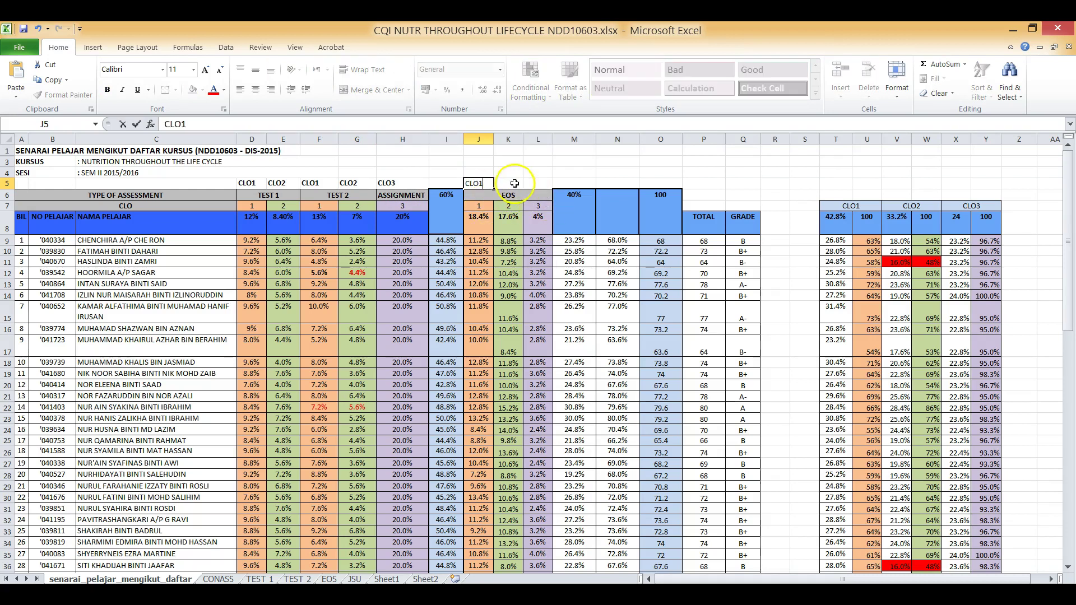
left_click(514, 183)
type("CLO2")
left_click(536, 182)
type("CLO3")
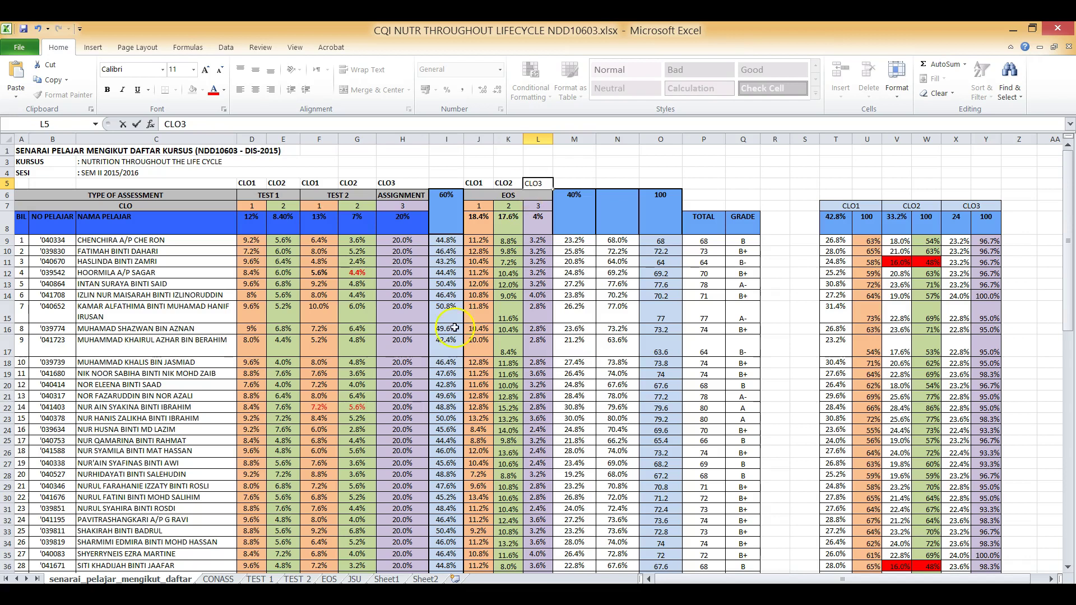
Look at the topic and CLO table in the Word course document and return to the CQI workbook in Excel
mouse_move(299, 594)
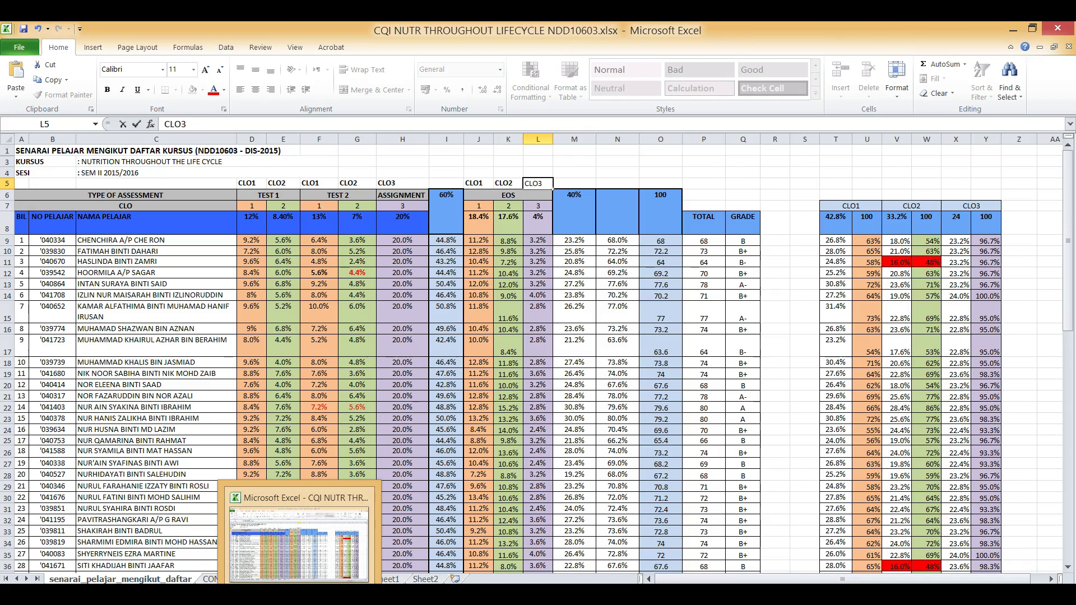
key("alt+Tab")
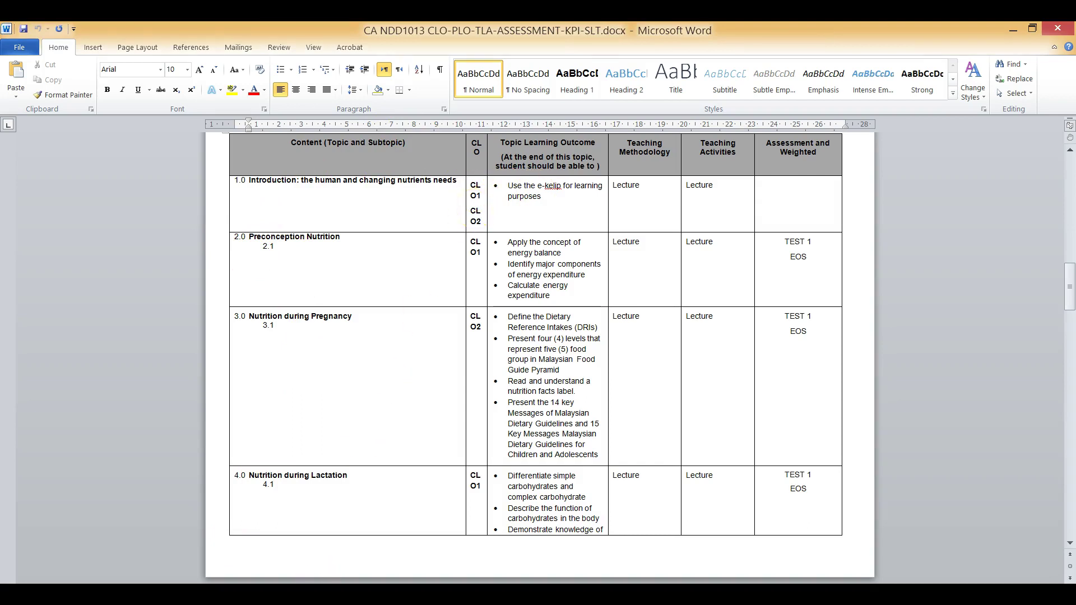
key("alt+Tab")
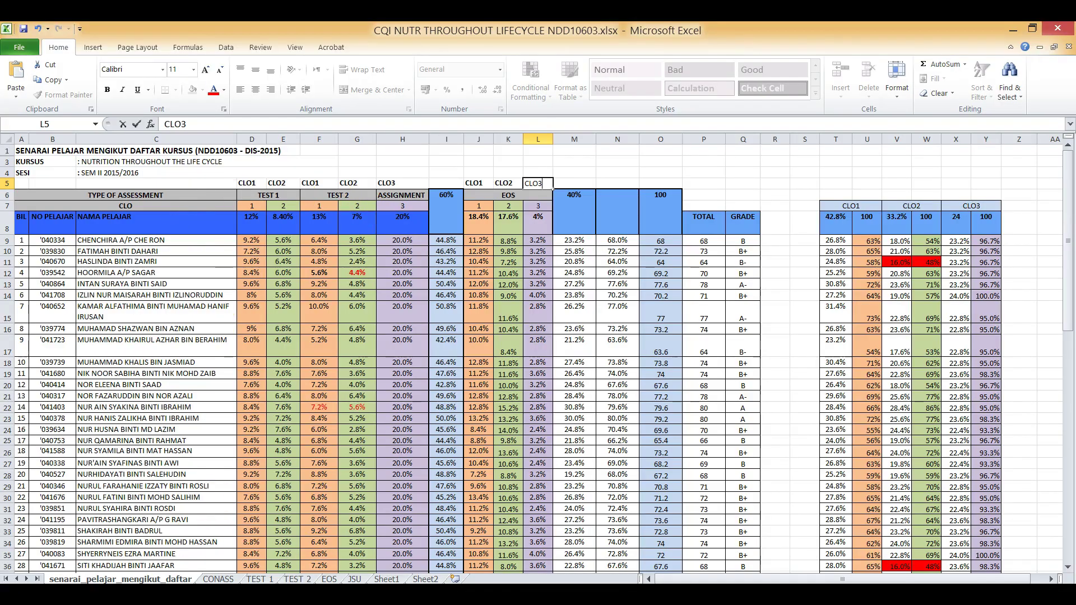
Open the TEST 1 sheet and look over its CLO 1 question columns and the CLO 1, CLO 2 and total marks columns
left_click(261, 579)
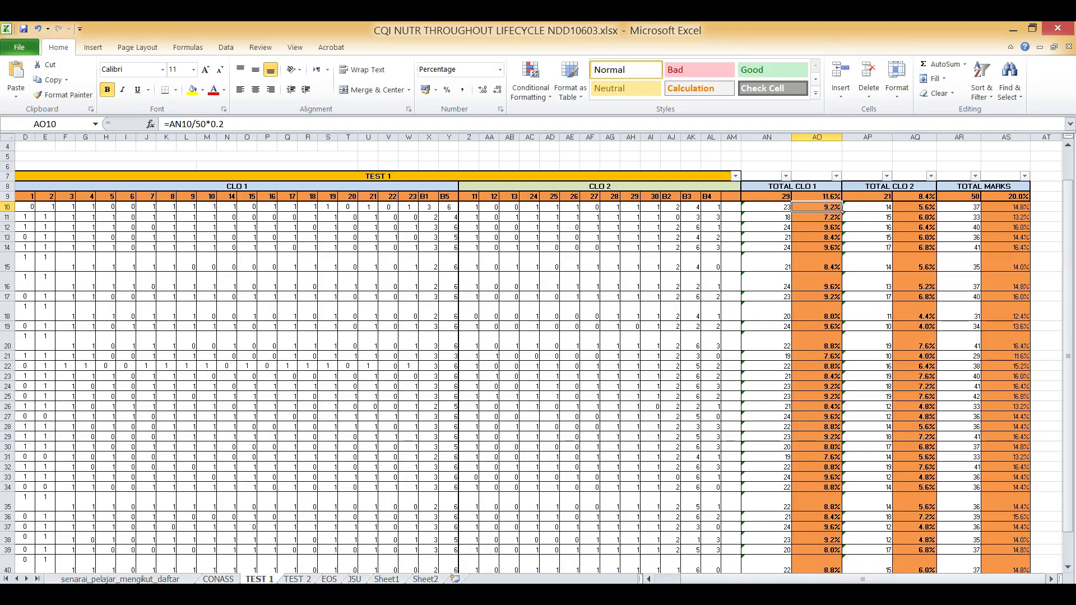
left_click_drag(897, 581, 871, 581)
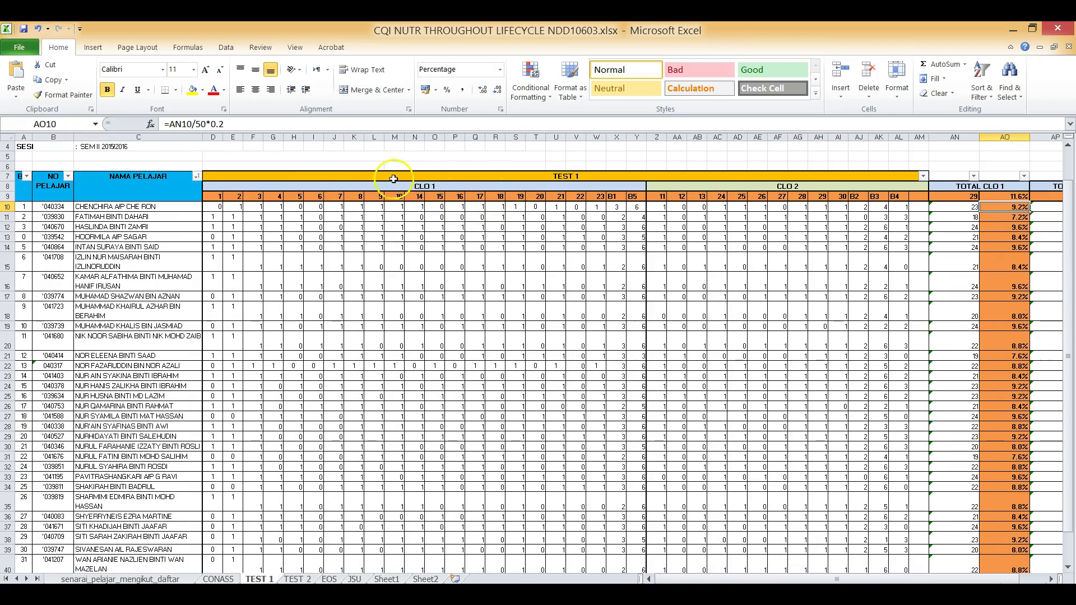
left_click(441, 174)
left_click(422, 185)
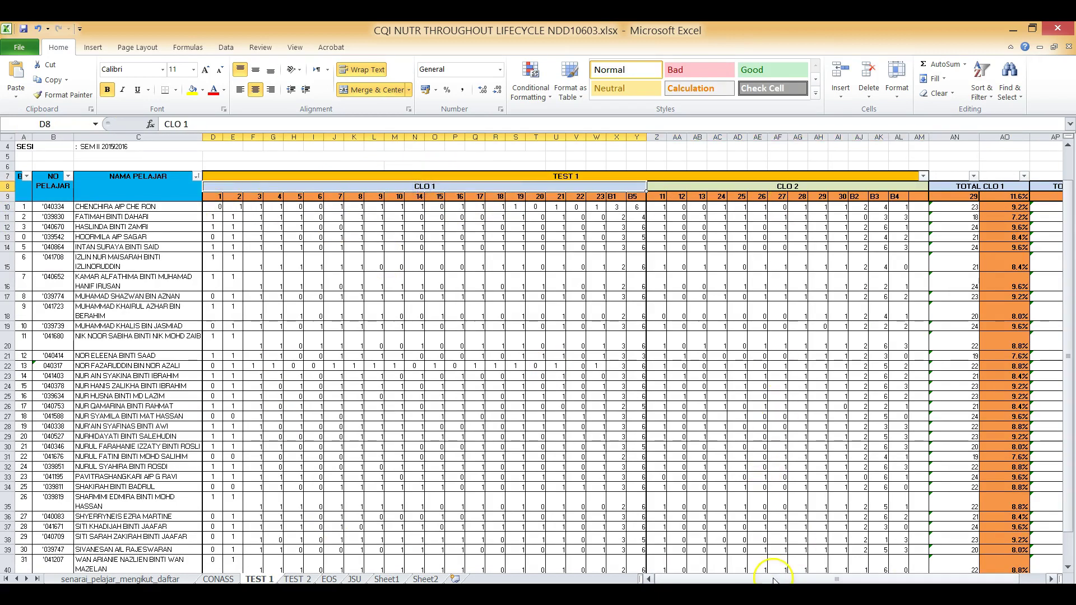
left_click(1048, 579)
left_click(1048, 579)
left_click(1048, 579)
left_click(1048, 579)
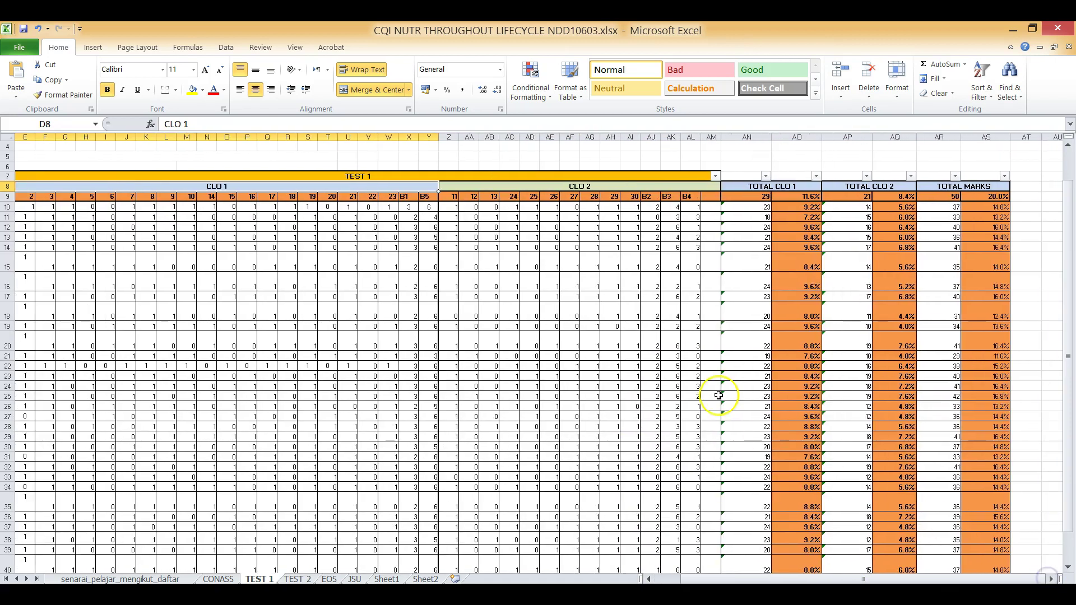